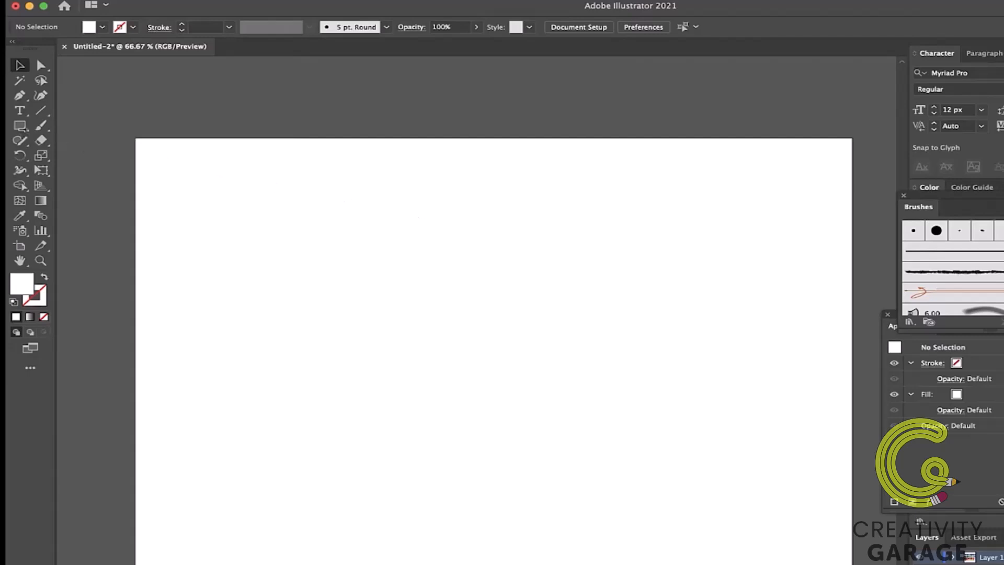
# Step: Draw a large rectangle in the middle of the artboard with a 10 px stroke
pyautogui.click(21, 128)
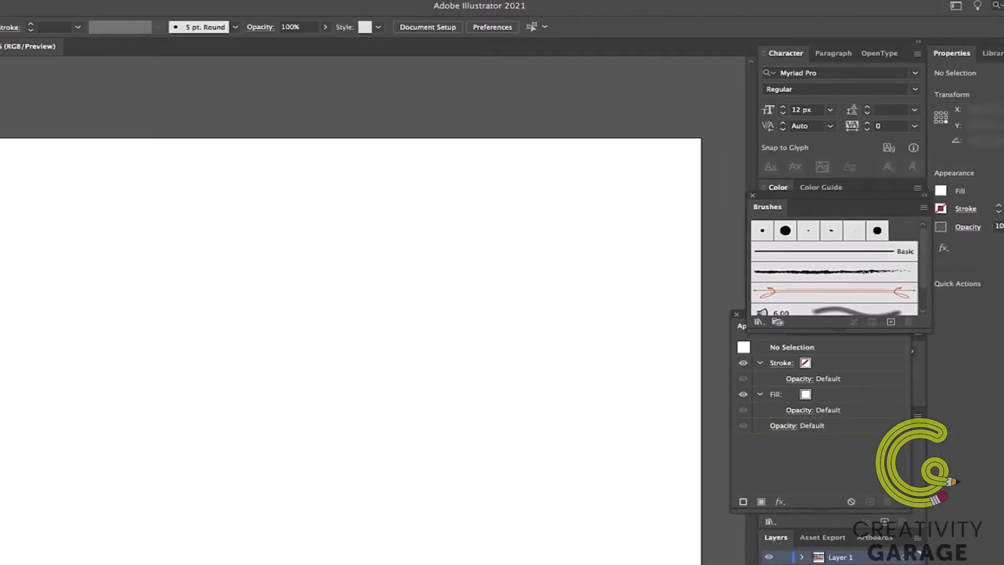
pyautogui.click(943, 208)
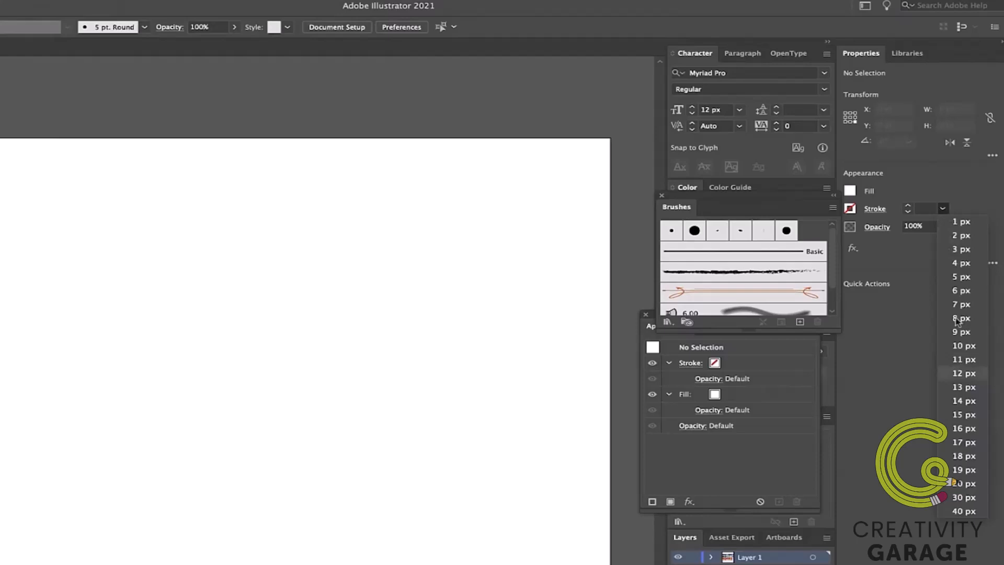
pyautogui.click(964, 346)
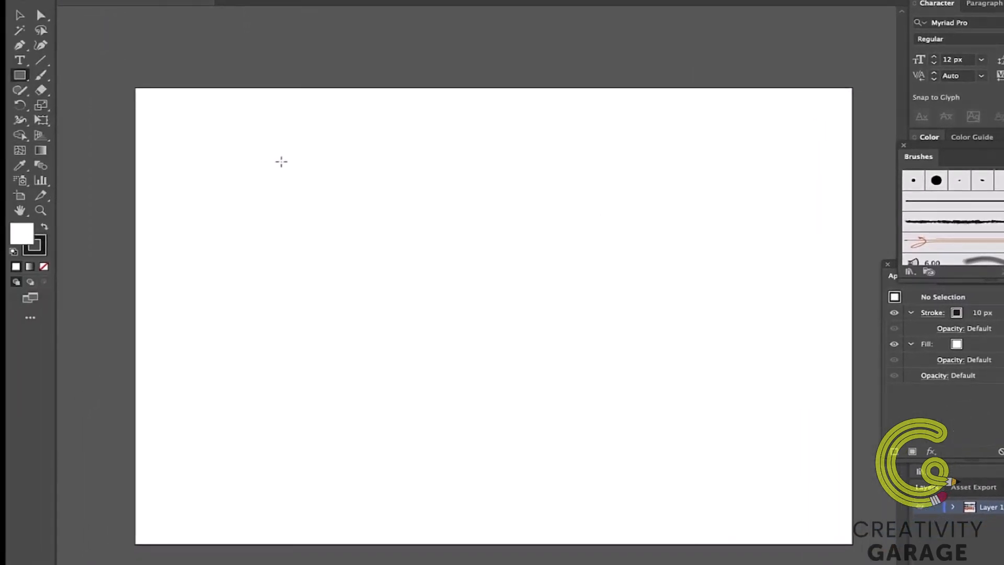
pyautogui.moveTo(282, 162)
pyautogui.mouseDown()
pyautogui.moveTo(542, 390)
pyautogui.moveTo(686, 453)
pyautogui.mouseUp()
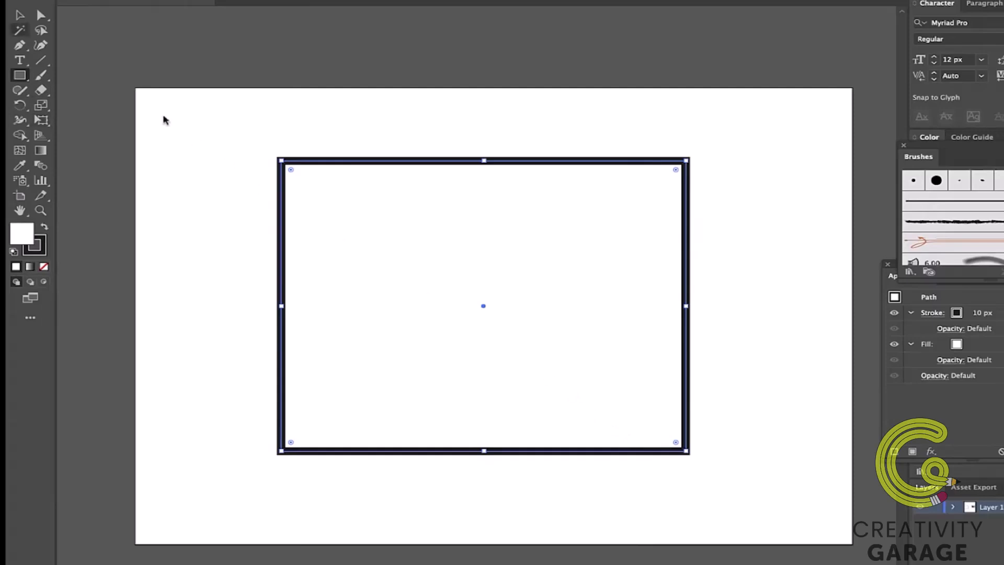
# Step: Try scaling the rectangle down to a small size toward its upper-left corner, letting the stroke scale with it, and undo the resize
pyautogui.click(20, 17)
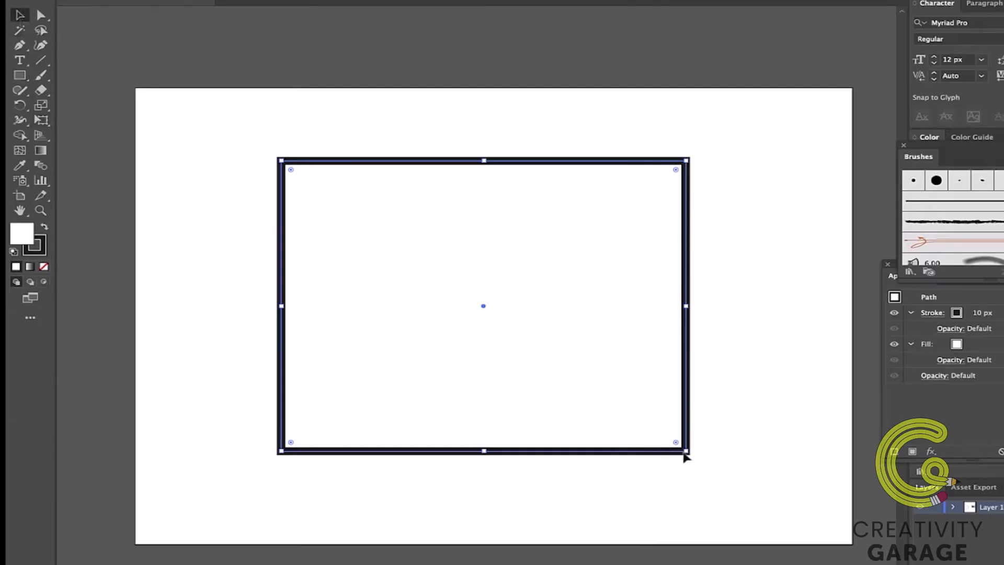
pyautogui.moveTo(685, 452); pyautogui.dragTo(402, 212)
pyautogui.click(371, 225)
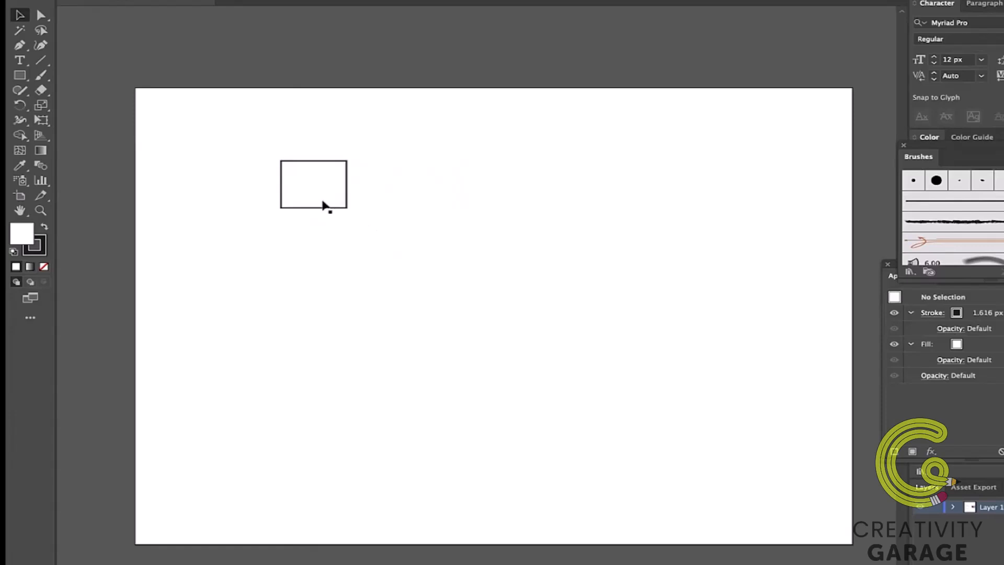
pyautogui.scroll(2, 324, 205)
pyautogui.scroll(-2, 365, 238)
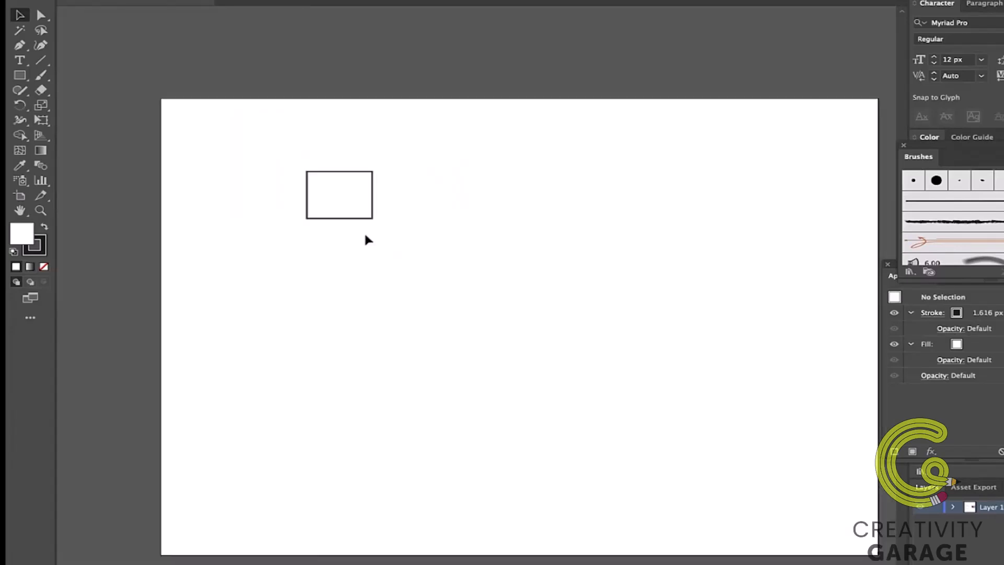
pyautogui.hscroll(2, 450, 268)
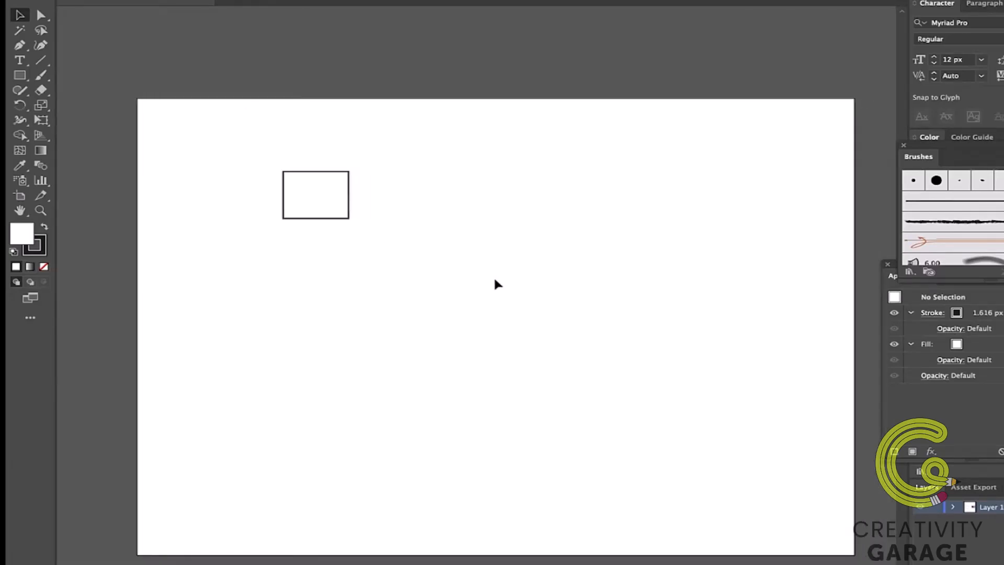
pyautogui.click(342, 221)
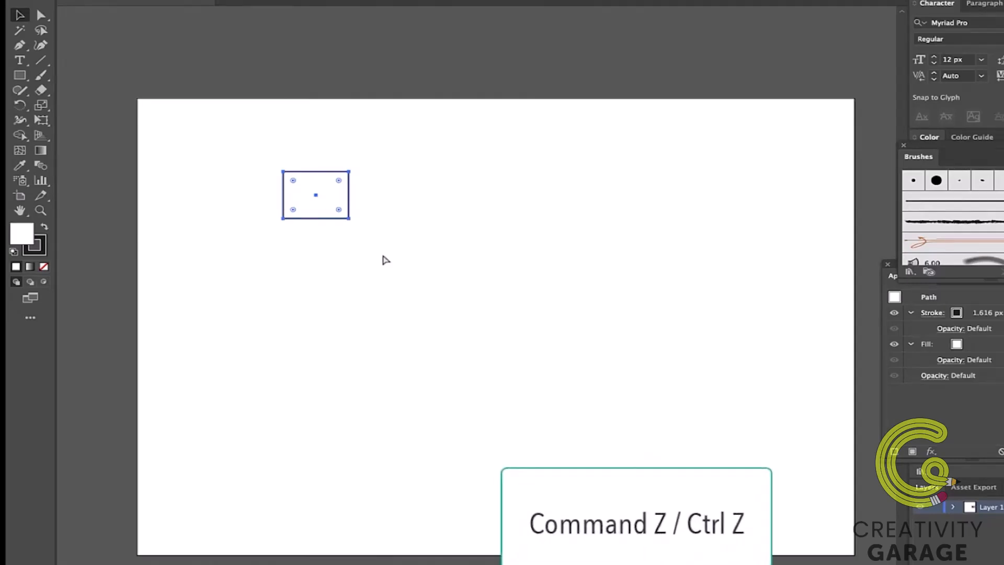
pyautogui.hotkey('ctrl', 'z')
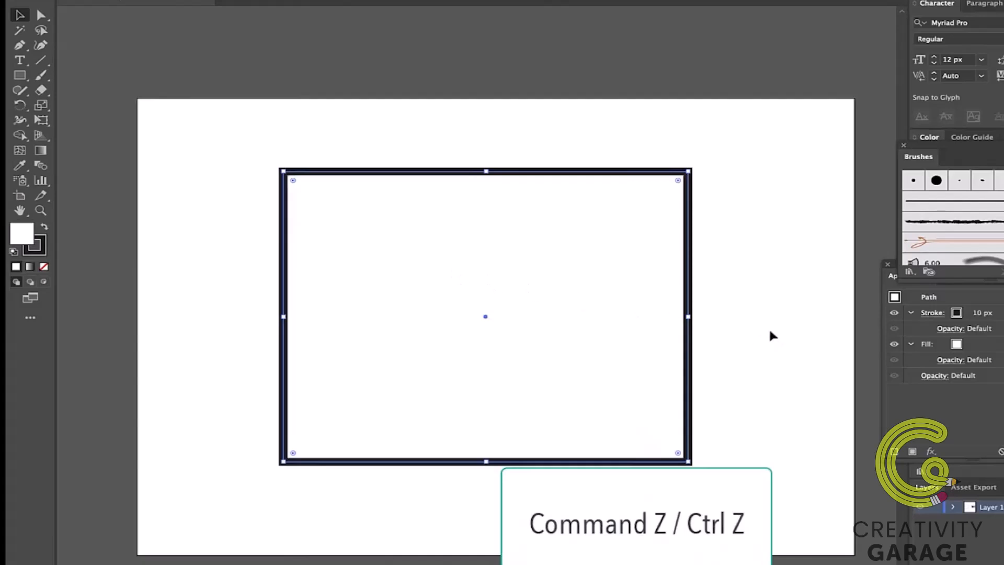
# Step: Try shrinking the rectangle toward its upper-left corner while keeping the stroke at 10 px, and undo the resize
pyautogui.click(697, 419)
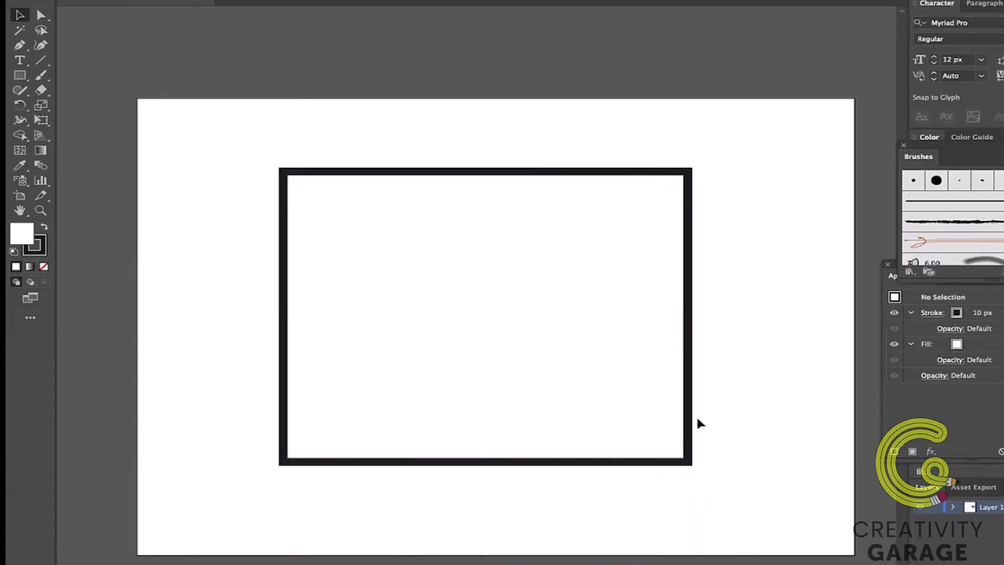
pyautogui.click(663, 460)
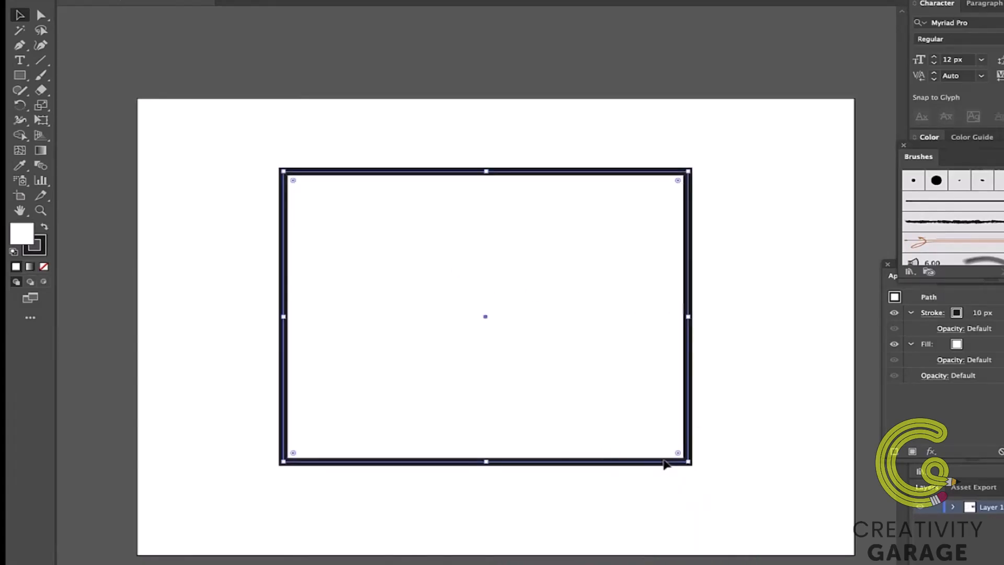
pyautogui.click(731, 445)
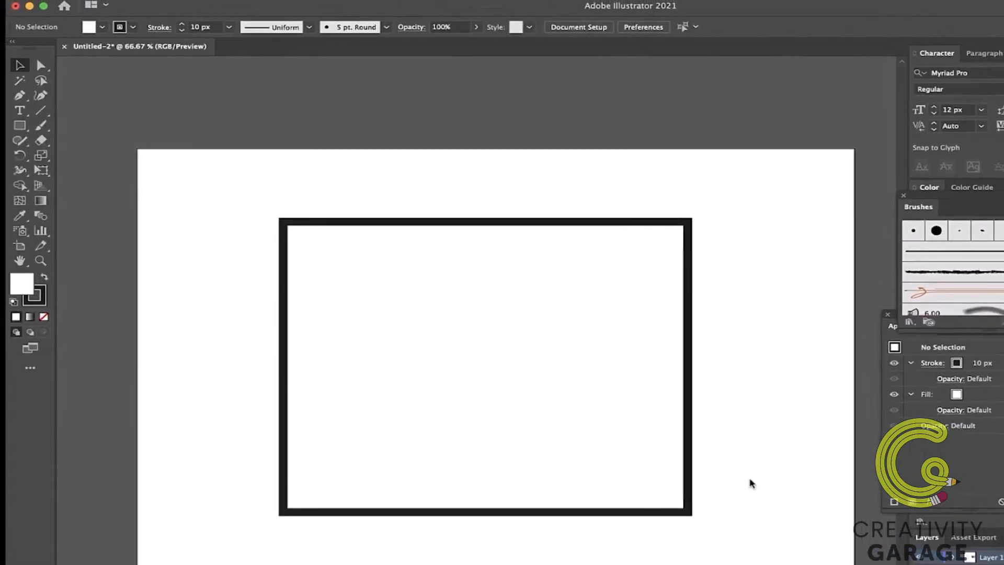
pyautogui.click(688, 513)
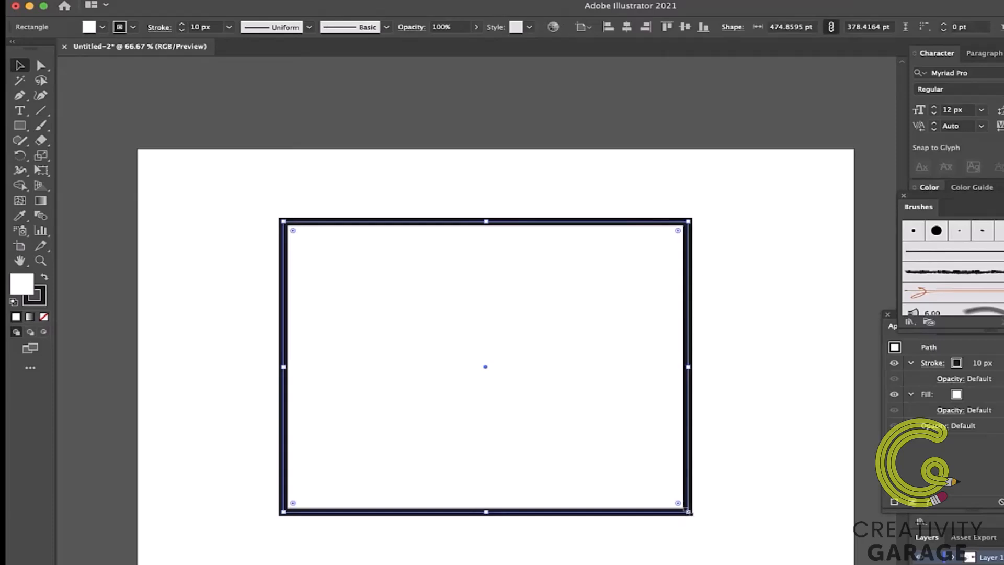
pyautogui.moveTo(688, 512); pyautogui.dragTo(451, 268)
pyautogui.click(520, 356)
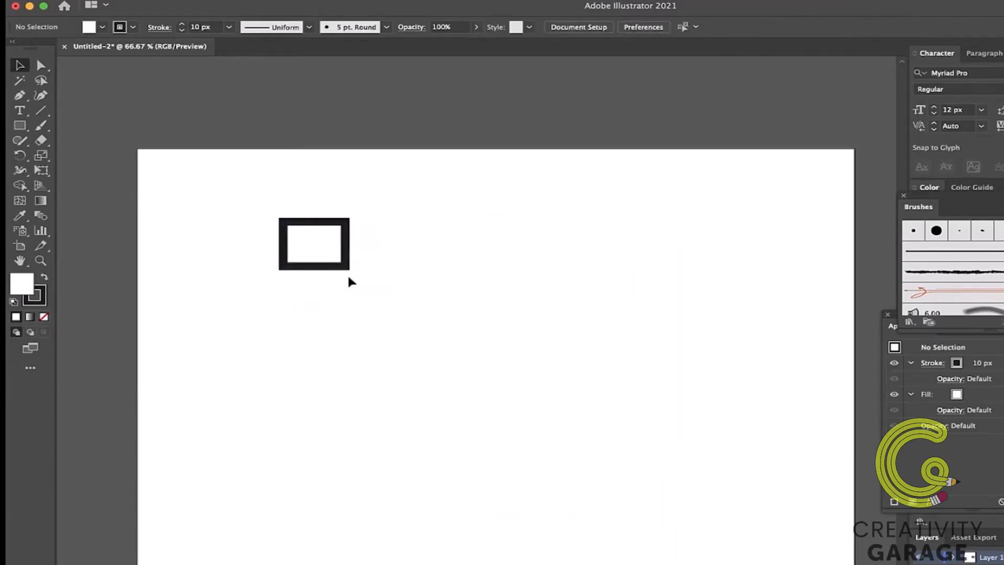
pyautogui.press('super+z')
pyautogui.press('super+z')
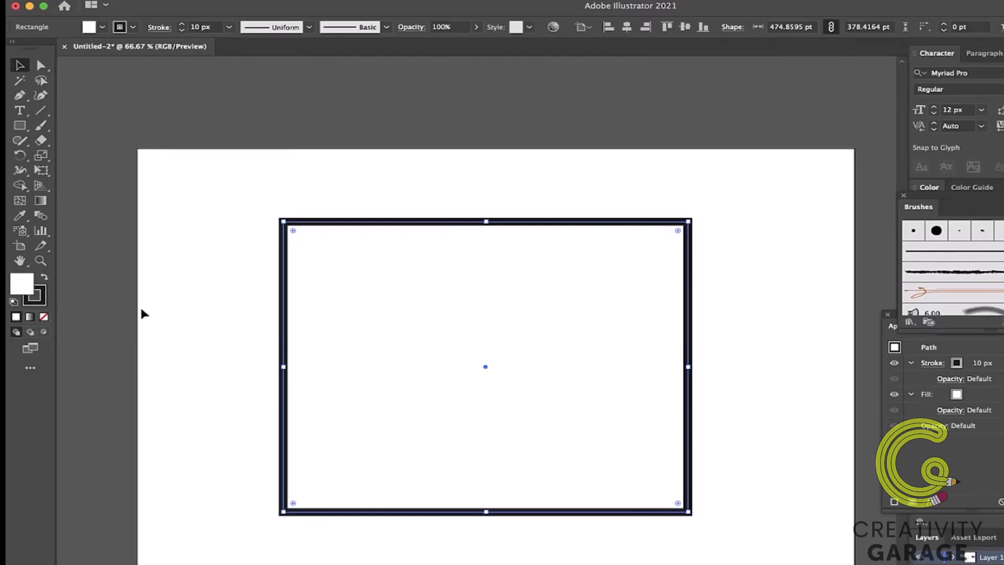
# Step: Move the front rectangle level with the other one so it overlaps its right side, and remove the front rectangle's fill
pyautogui.click(42, 141)
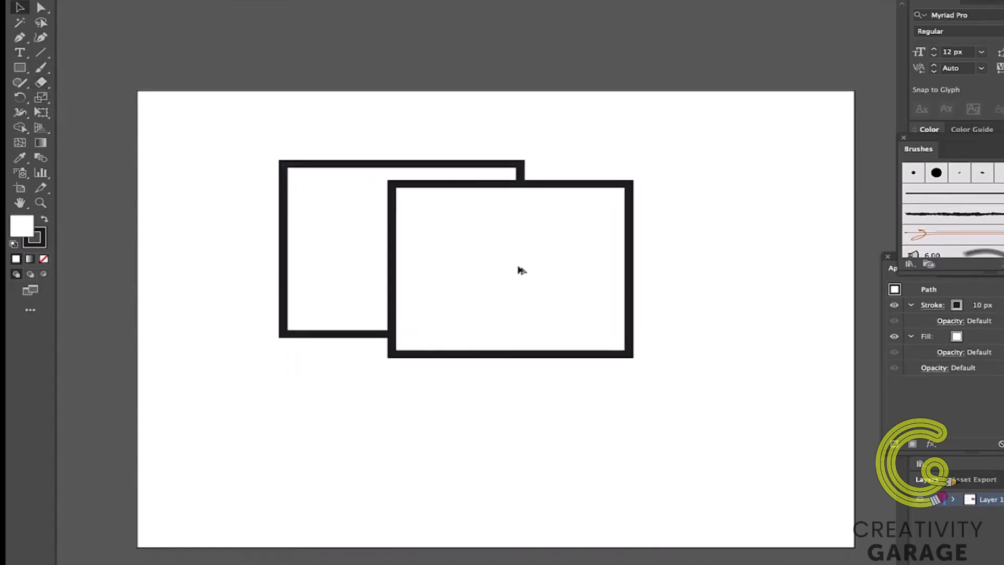
pyautogui.moveTo(517, 269); pyautogui.dragTo(612, 247)
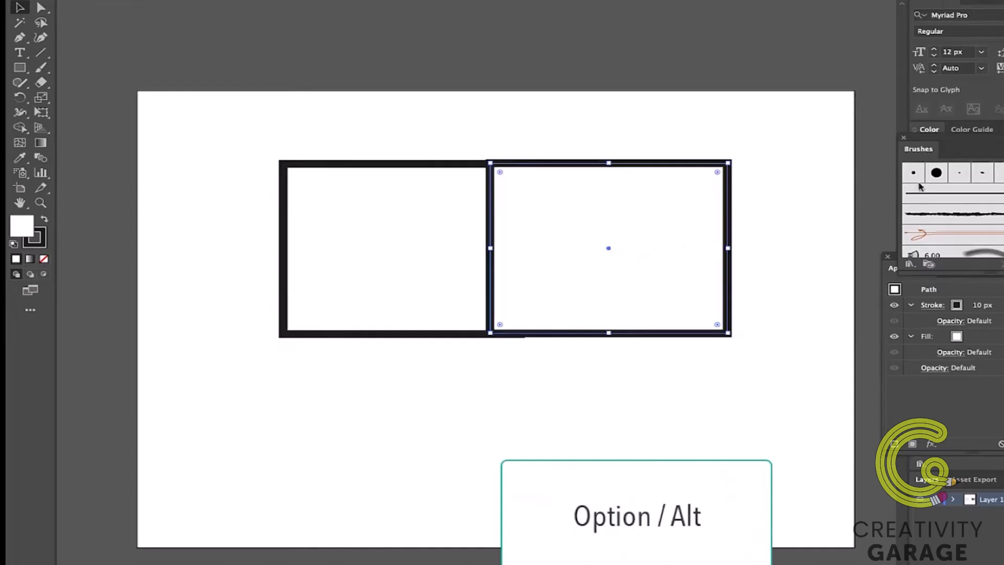
pyautogui.press('/')
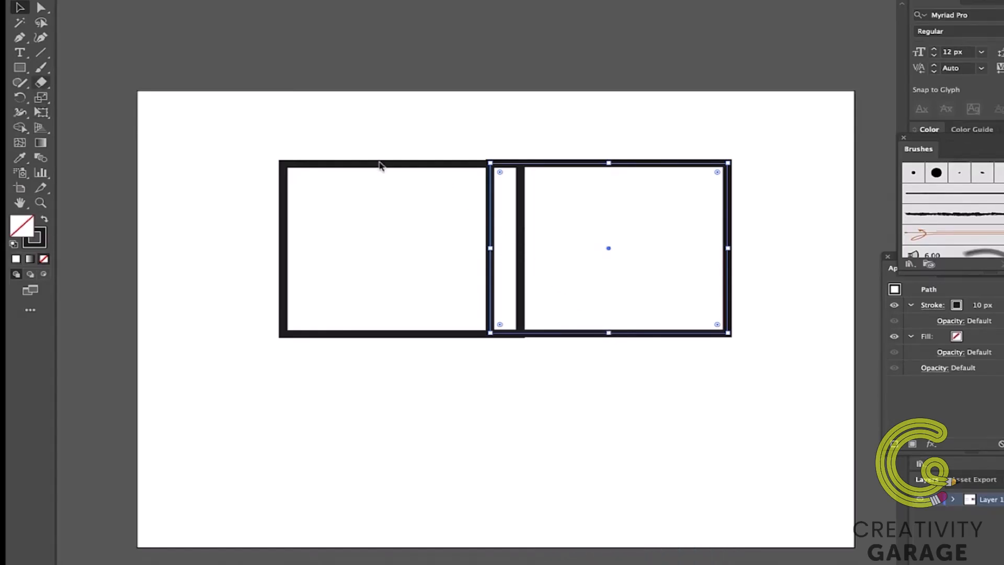
# Step: Try erasing vertical strips across the left rectangle with the Eraser tool, undoing each attempt
pyautogui.click(41, 82)
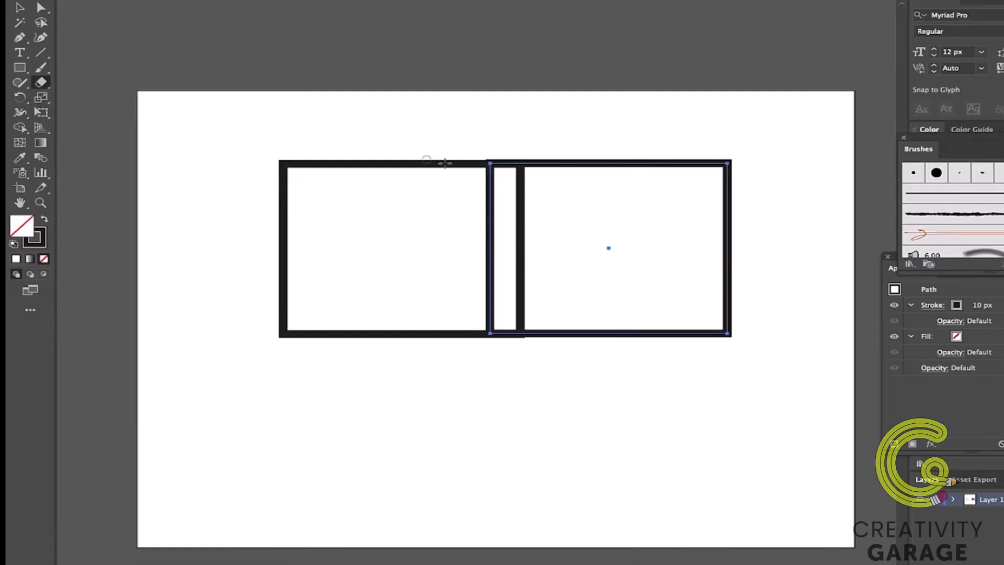
pyautogui.moveTo(434, 136); pyautogui.dragTo(428, 180)
pyautogui.moveTo(406, 338); pyautogui.dragTo(406, 350)
pyautogui.hotkey('ctrl', 'z')
pyautogui.hotkey('ctrl', 'z')
pyautogui.moveTo(430, 130); pyautogui.dragTo(382, 371)
pyautogui.hotkey('ctrl', 'z')
pyautogui.moveTo(428, 130); pyautogui.dragTo(399, 453)
pyautogui.hotkey('ctrl', 'z')
pyautogui.moveTo(387, 150); pyautogui.dragTo(365, 347)
pyautogui.hotkey('ctrl', 'z')
# Step: Erase a vertical strip through the unfilled rectangle and move the two resulting pieces away from the left rectangle
pyautogui.moveTo(598, 148); pyautogui.dragTo(594, 371)
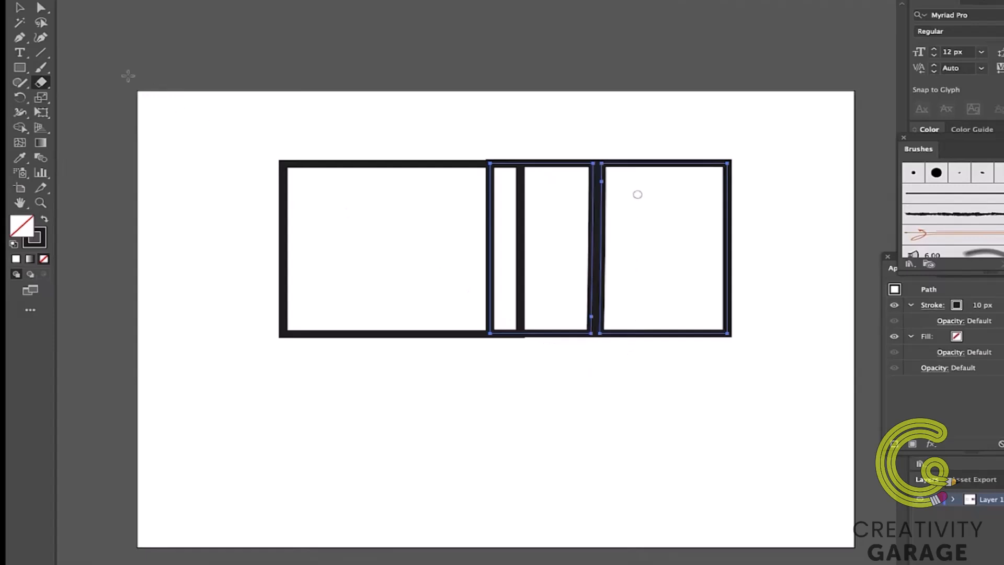
pyautogui.click(20, 8)
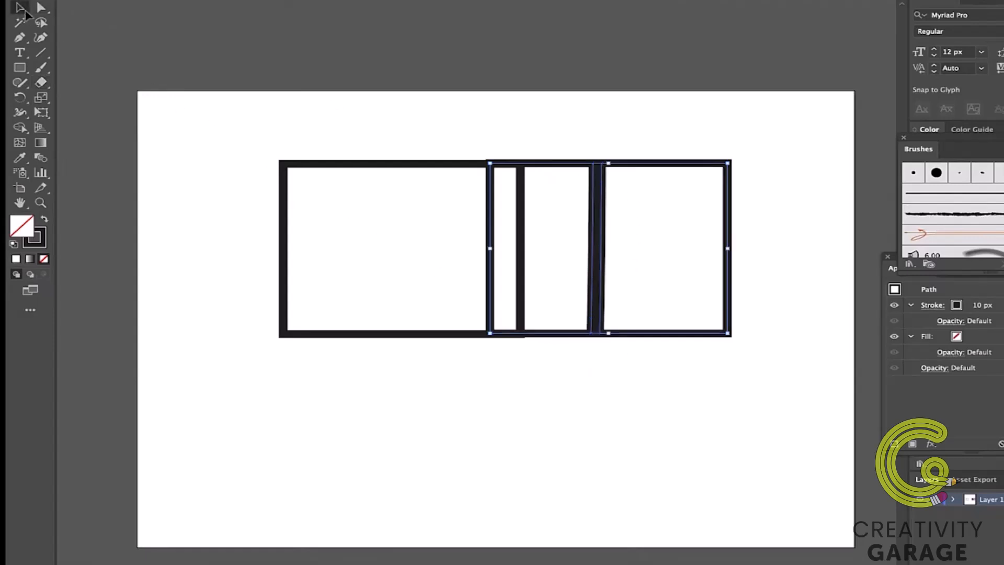
pyautogui.click(761, 214)
pyautogui.click(736, 231)
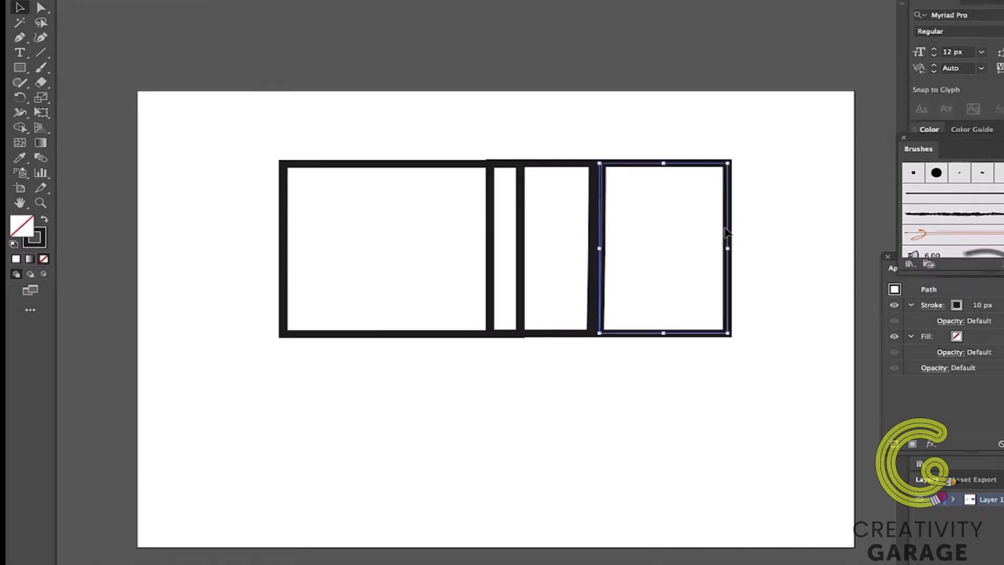
pyautogui.moveTo(728, 238); pyautogui.dragTo(774, 235)
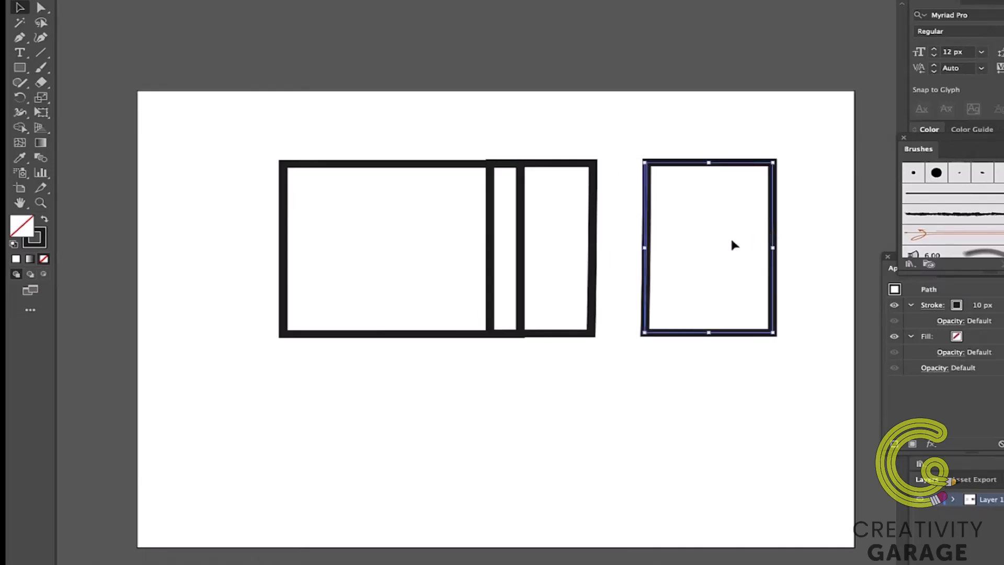
pyautogui.moveTo(595, 276); pyautogui.dragTo(611, 317)
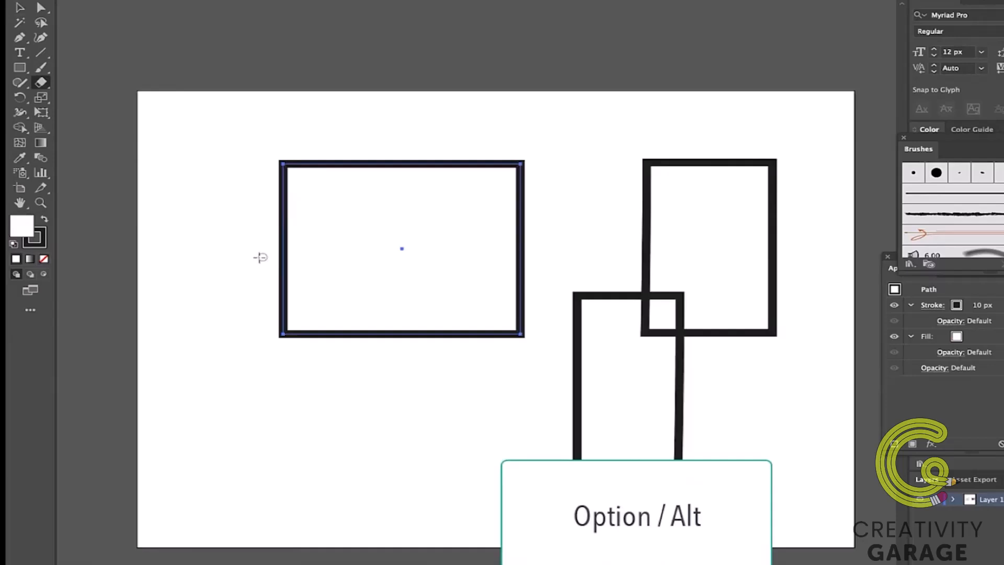
# Step: Try horizontal Eraser cuts across the left rectangle, undoing each cut
pyautogui.moveTo(259, 257)
pyautogui.mouseDown()
pyautogui.moveTo(549, 260)
pyautogui.moveTo(559, 269)
pyautogui.moveTo(554, 262)
pyautogui.moveTo(580, 258)
pyautogui.moveTo(574, 264)
pyautogui.mouseUp()
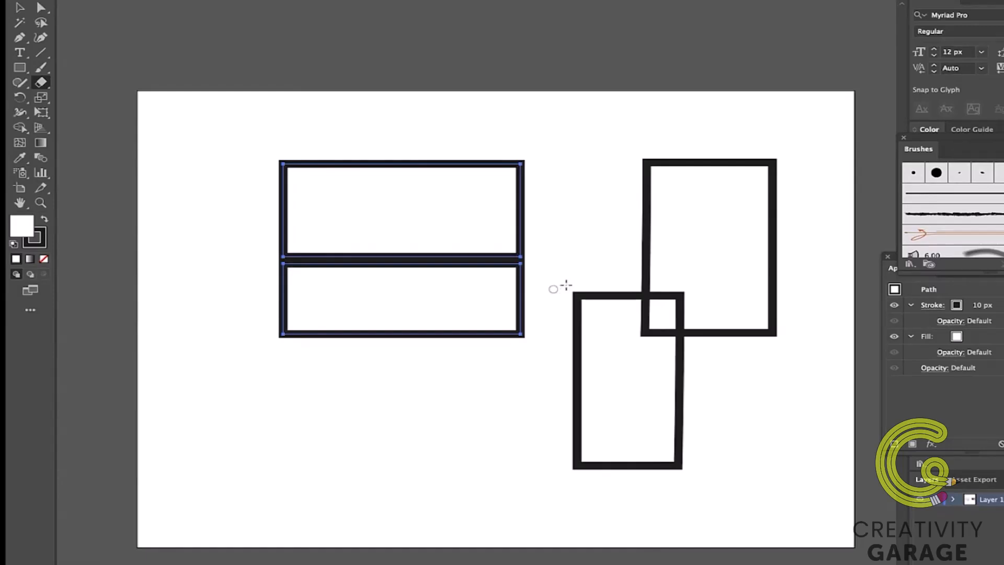
pyautogui.hotkey('ctrl', 'z')
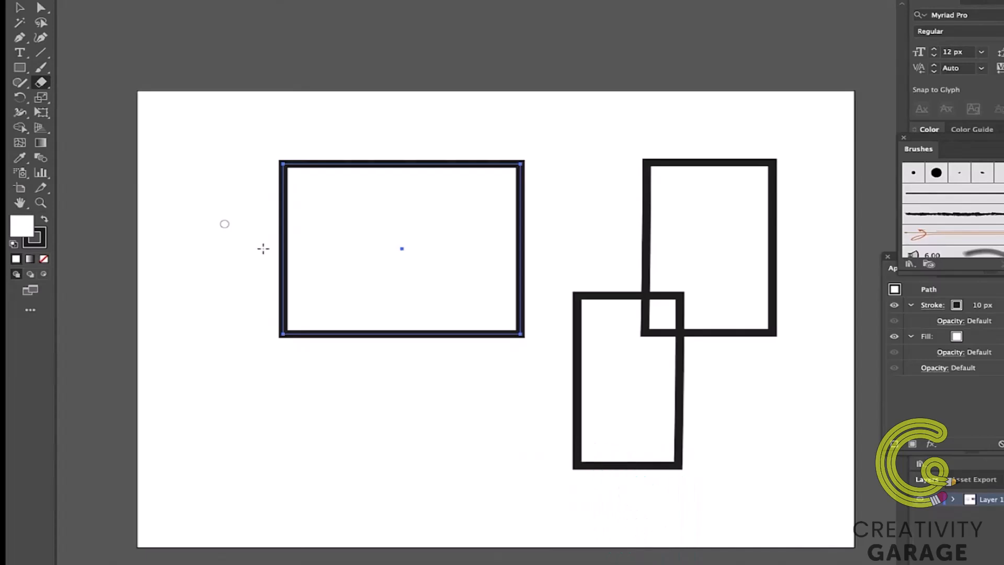
pyautogui.moveTo(225, 224)
pyautogui.mouseDown()
pyautogui.moveTo(457, 260)
pyautogui.moveTo(511, 260)
pyautogui.moveTo(533, 231)
pyautogui.moveTo(545, 238)
pyautogui.mouseUp()
pyautogui.hotkey('ctrl', 'z')
# Step: Cut the left rectangle's path near the middle of its top edge with the Scissors tool
pyautogui.moveTo(41, 82); pyautogui.dragTo(115, 99)
pyautogui.scroll(1, 364, 162)
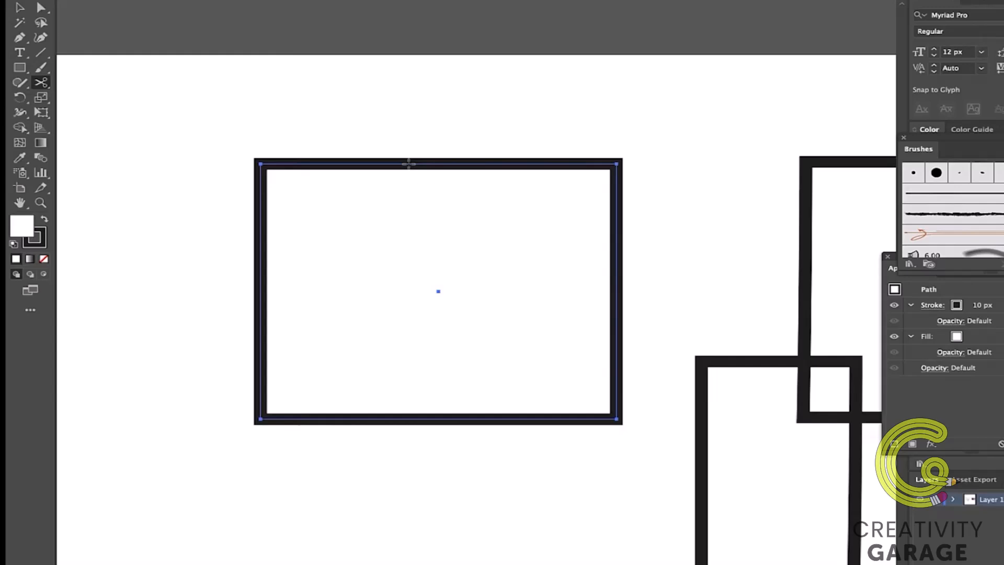
pyautogui.click(409, 163)
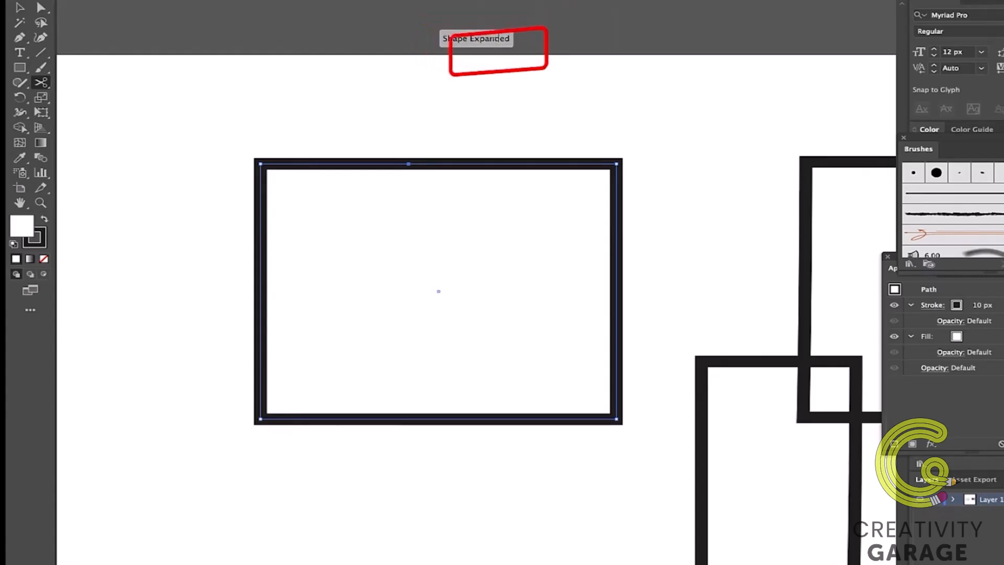
# Step: Try cutting the path again at the rectangle's upper-right corner and moving the freed top segment slightly upward
pyautogui.click(616, 164)
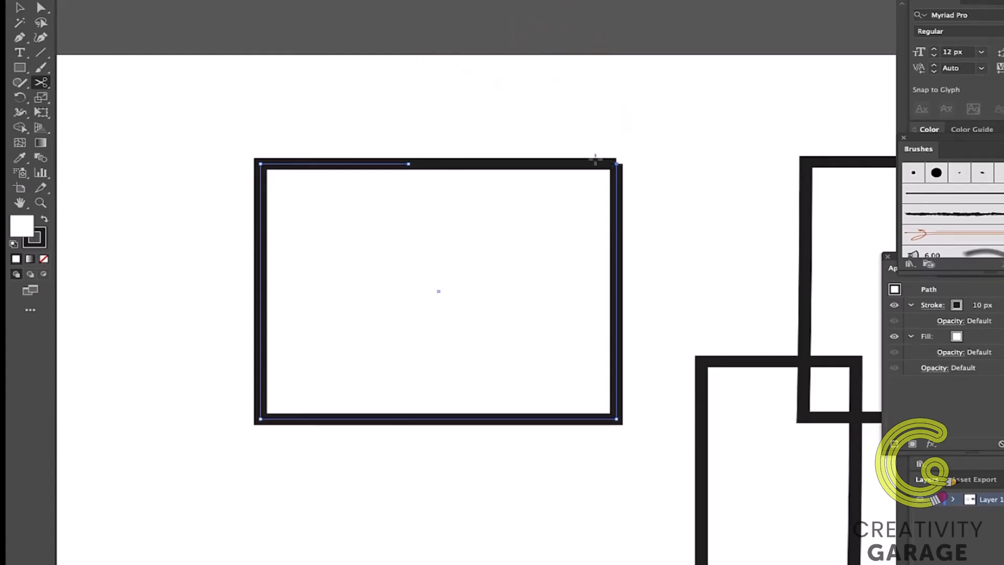
pyautogui.click(15, 10)
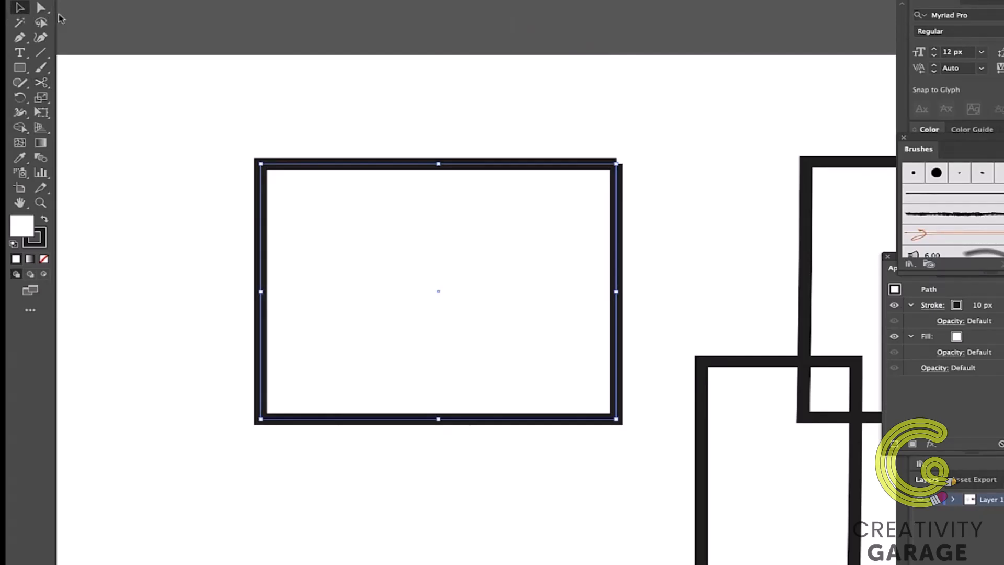
pyautogui.press('a')
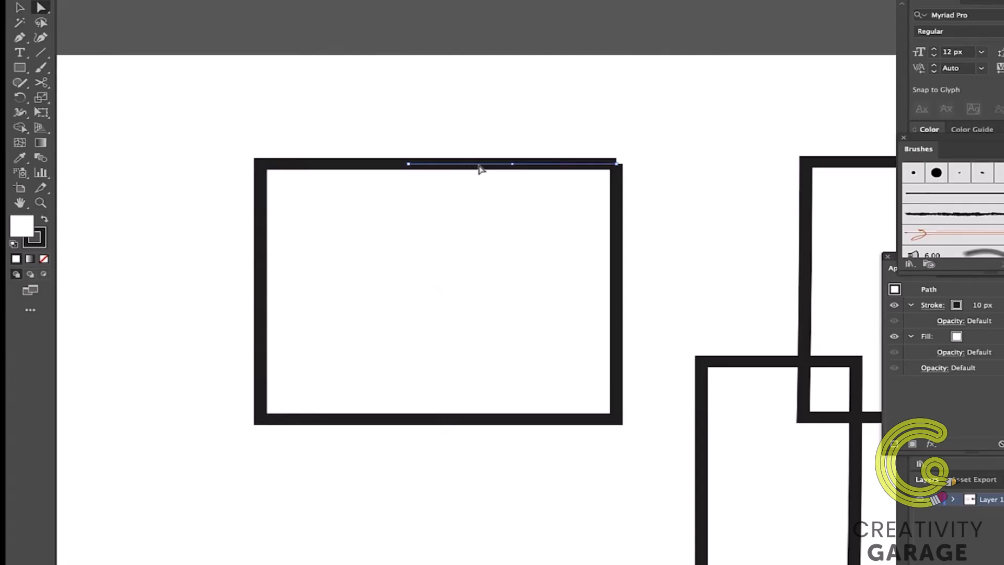
pyautogui.moveTo(478, 166); pyautogui.dragTo(481, 150)
# Step: Slice the left rectangle along a curved diagonal from its top edge to its bottom edge with the Knife, and pull the right piece away
pyautogui.click(41, 82)
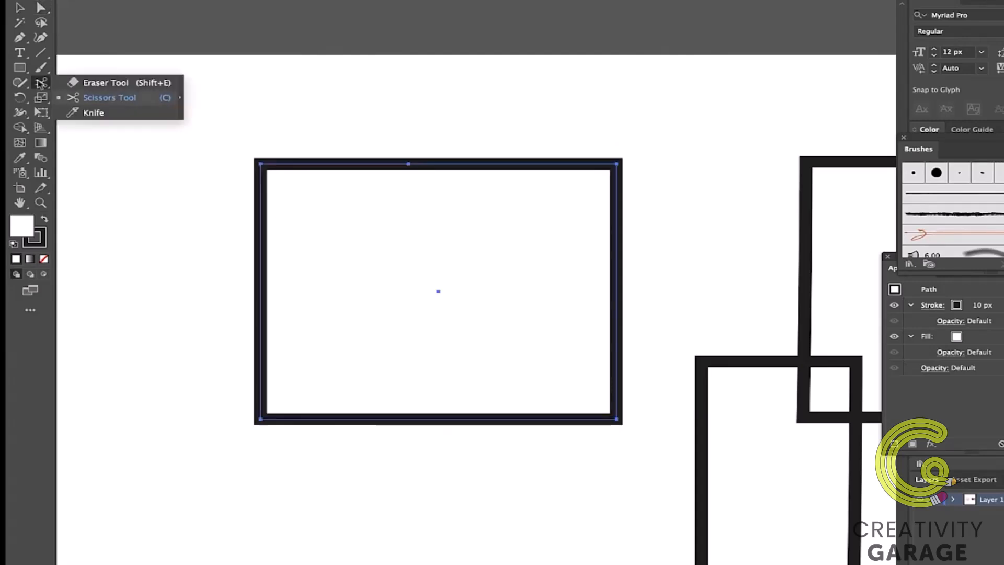
pyautogui.click(90, 112)
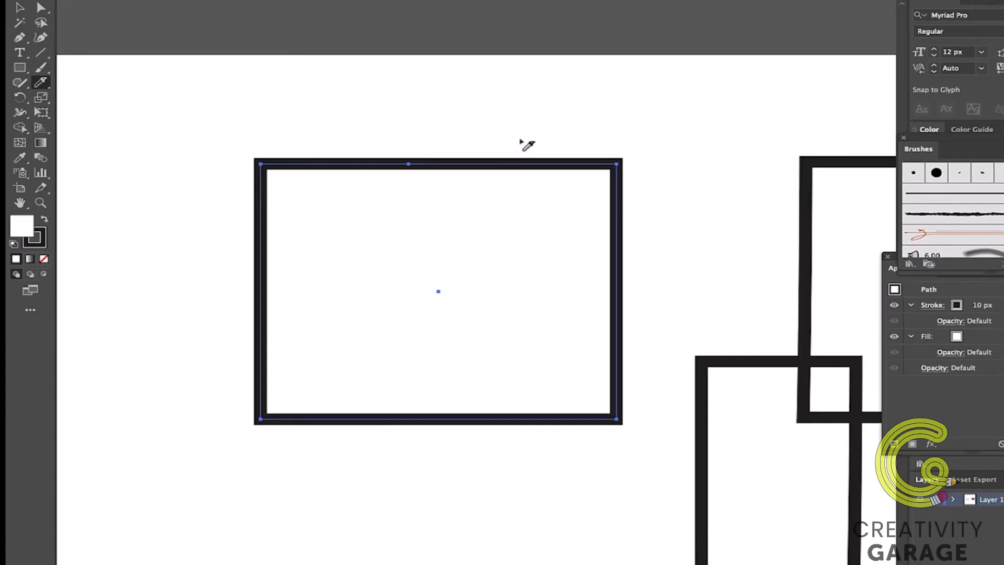
pyautogui.moveTo(557, 112)
pyautogui.mouseDown()
pyautogui.moveTo(315, 399)
pyautogui.moveTo(304, 436)
pyautogui.mouseUp()
pyautogui.click(20, 8)
pyautogui.click(636, 259)
pyautogui.moveTo(587, 263); pyautogui.dragTo(623, 266)
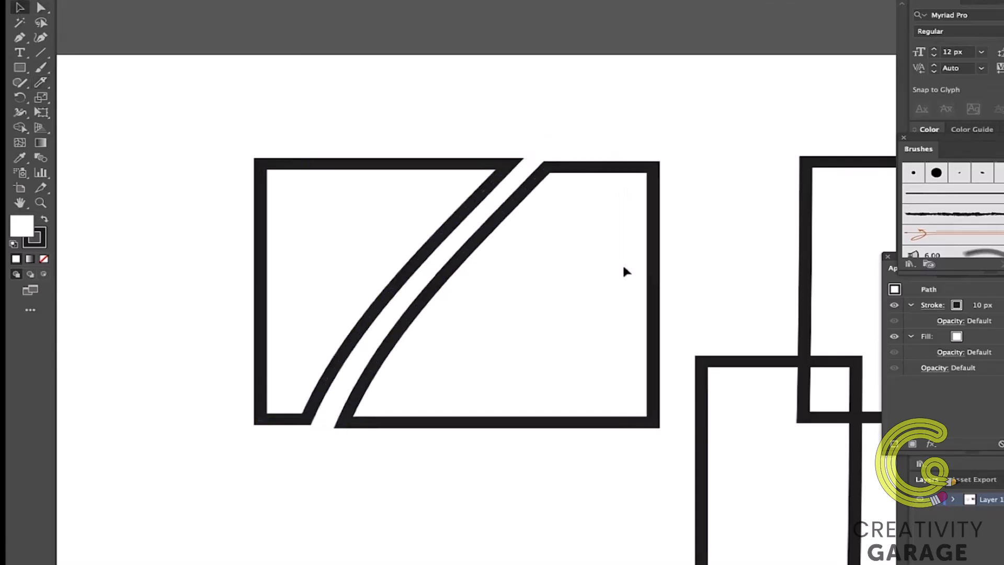
# Step: Undo the curved Knife cut, and try a straight horizontal Knife cut across the middle of the left rectangle, undoing it too
pyautogui.press('super+z')
pyautogui.press('super+z')
pyautogui.click(41, 83)
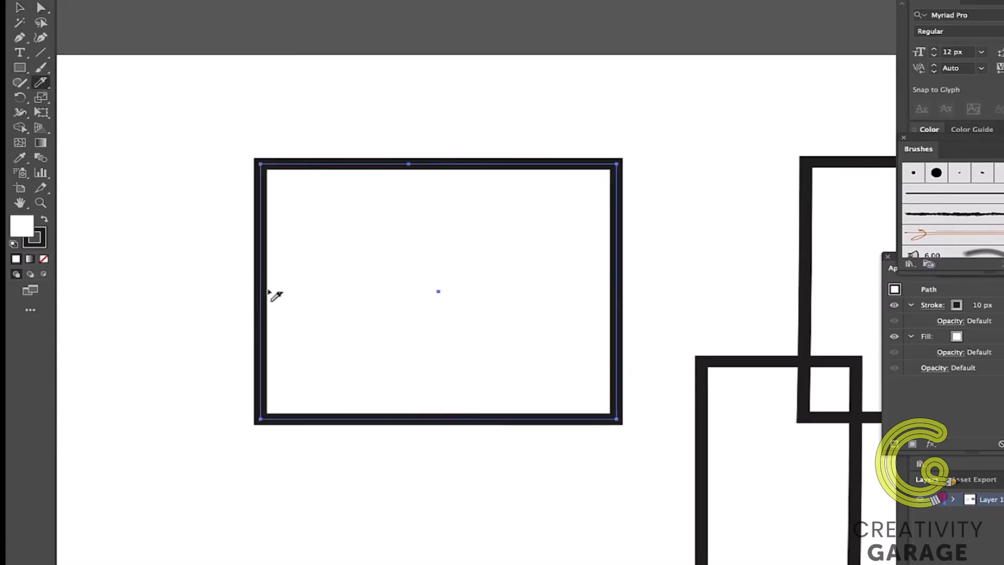
pyautogui.moveTo(230, 284); pyautogui.dragTo(716, 298)
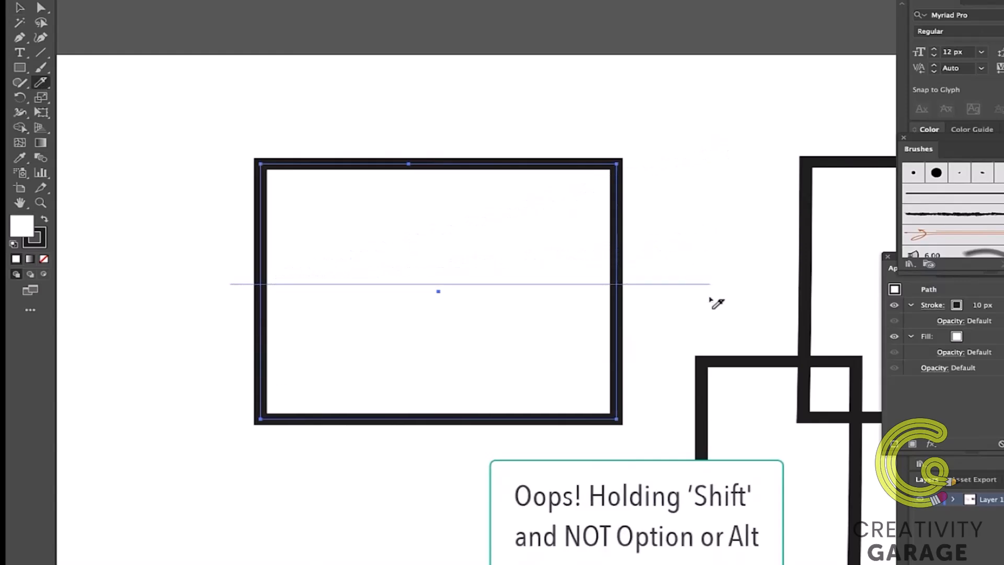
pyautogui.moveTo(230, 283); pyautogui.dragTo(671, 306)
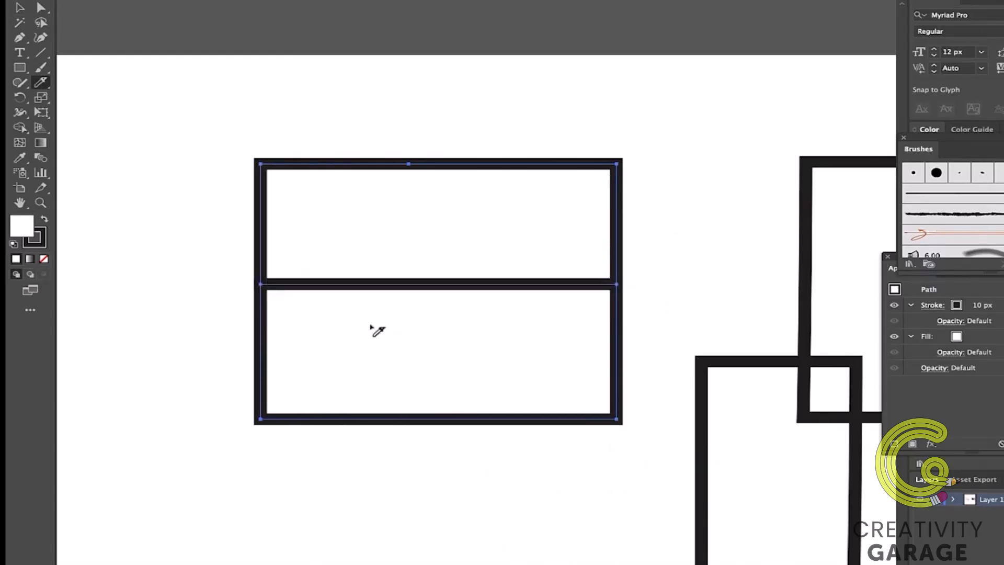
pyautogui.press('super+z')
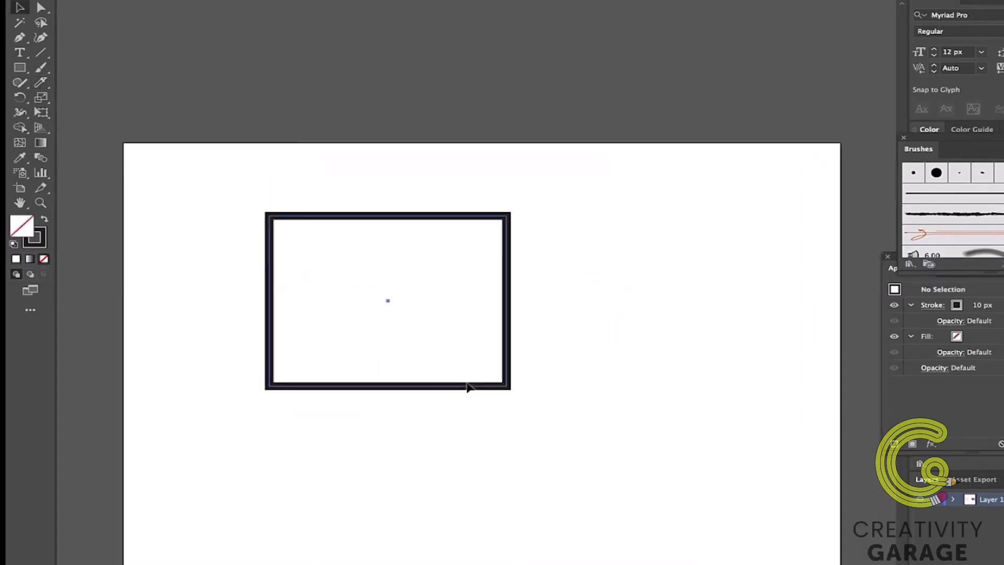
# Step: Enlarge the remaining rectangle from its lower-right corner so it covers most of the artboard's width
pyautogui.click(468, 385)
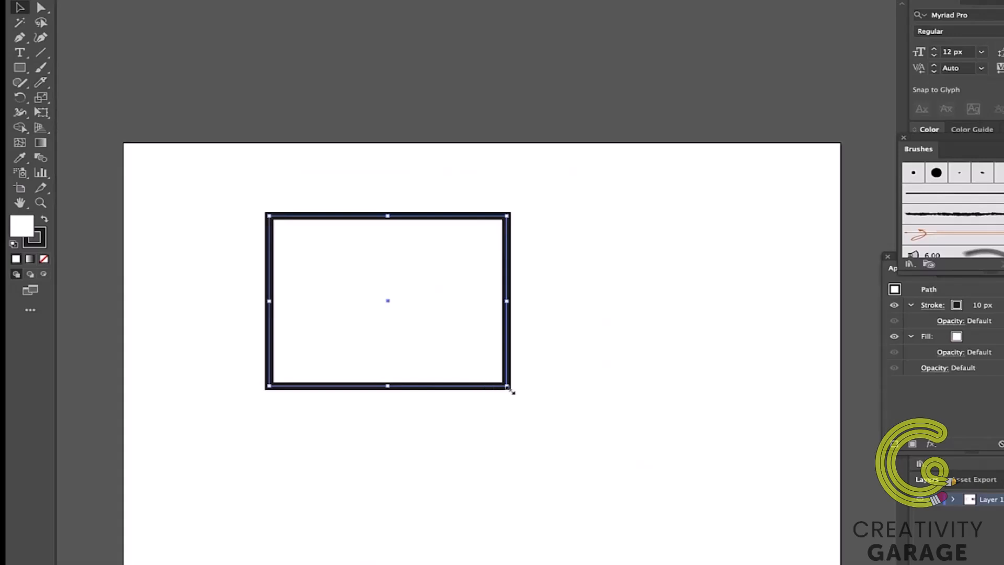
pyautogui.moveTo(510, 389); pyautogui.dragTo(661, 510)
pyautogui.scroll(-2, 662, 510)
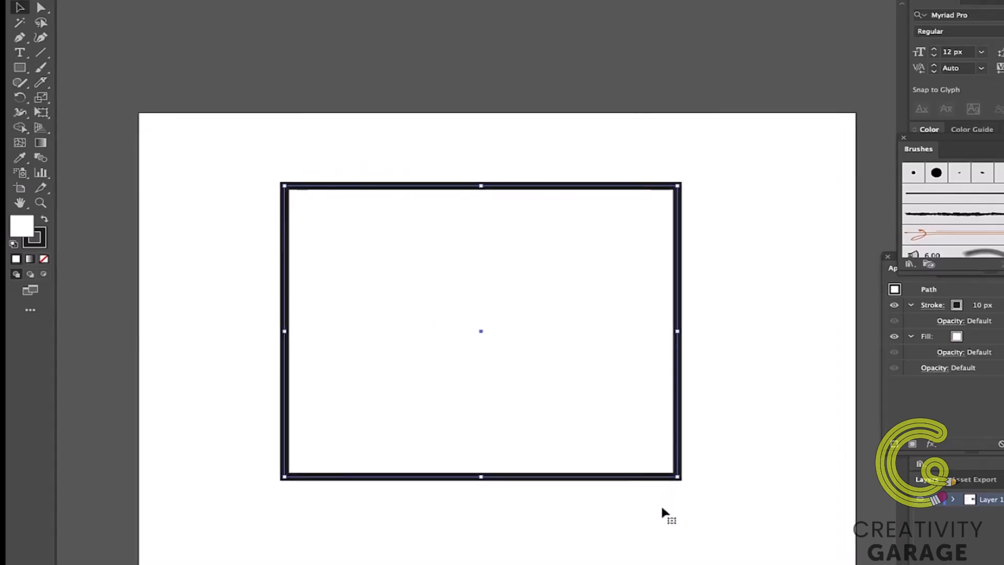
# Step: Try a Paintbrush stroke across the rectangle's left edge in the normal drawing mode
pyautogui.moveTo(41, 68)
pyautogui.mouseDown()
pyautogui.moveTo(63, 78)
pyautogui.moveTo(115, 69)
pyautogui.mouseUp()
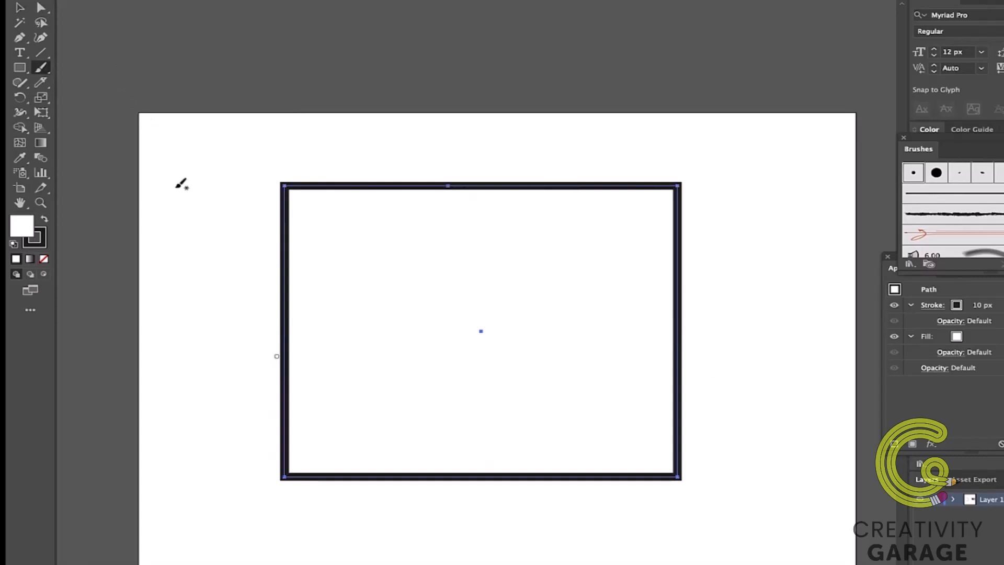
pyautogui.moveTo(288, 374)
pyautogui.mouseDown()
pyautogui.moveTo(639, 274)
pyautogui.moveTo(567, 184)
pyautogui.moveTo(259, 222)
pyautogui.moveTo(337, 194)
pyautogui.moveTo(509, 378)
pyautogui.moveTo(755, 381)
pyautogui.moveTo(535, 367)
pyautogui.moveTo(324, 444)
pyautogui.moveTo(693, 395)
pyautogui.moveTo(662, 326)
pyautogui.moveTo(244, 300)
pyautogui.moveTo(626, 282)
pyautogui.moveTo(602, 307)
pyautogui.moveTo(604, 462)
pyautogui.moveTo(484, 464)
pyautogui.moveTo(777, 426)
pyautogui.moveTo(575, 475)
pyautogui.moveTo(810, 248)
pyautogui.moveTo(600, 288)
pyautogui.moveTo(538, 218)
pyautogui.moveTo(633, 184)
pyautogui.moveTo(621, 196)
pyautogui.moveTo(434, 233)
pyautogui.moveTo(558, 222)
pyautogui.moveTo(462, 177)
pyautogui.moveTo(371, 218)
pyautogui.moveTo(293, 223)
pyautogui.moveTo(332, 189)
pyautogui.moveTo(311, 182)
pyautogui.moveTo(378, 212)
pyautogui.moveTo(257, 224)
pyautogui.moveTo(335, 275)
pyautogui.mouseUp()
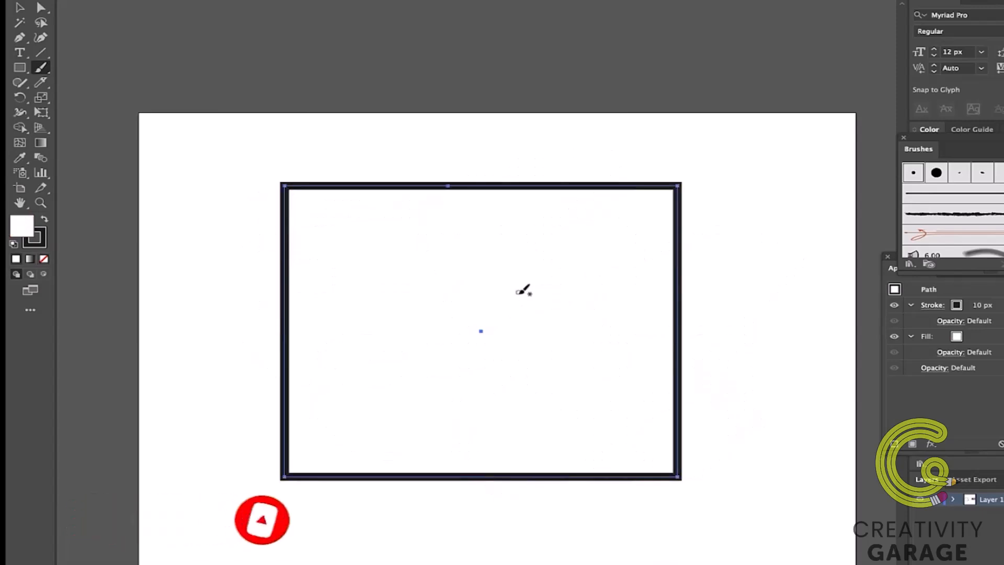
# Step: Switch to Draw Inside for the selected rectangle and try Paintbrush strokes that cross its top and left edges
pyautogui.click(20, 8)
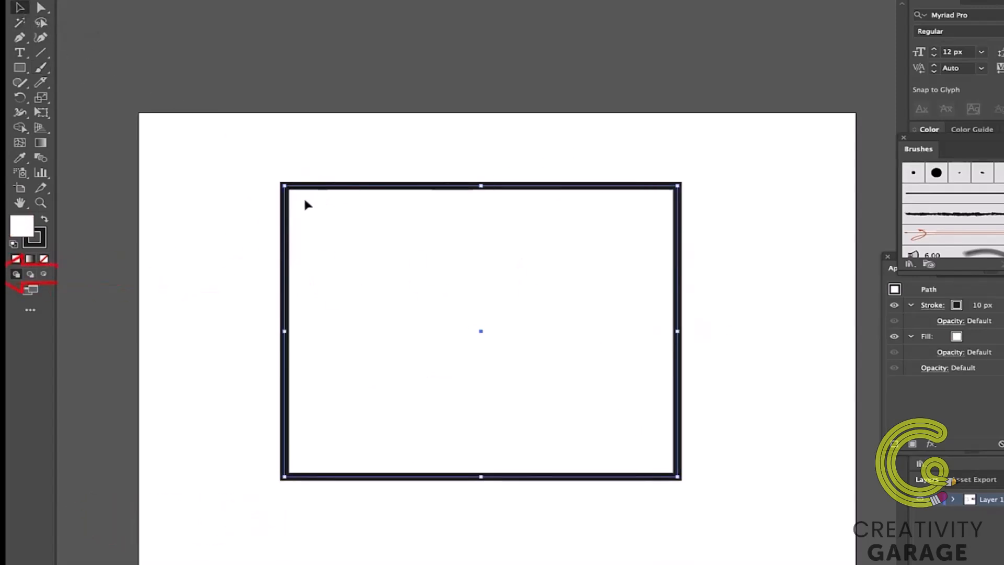
pyautogui.click(43, 277)
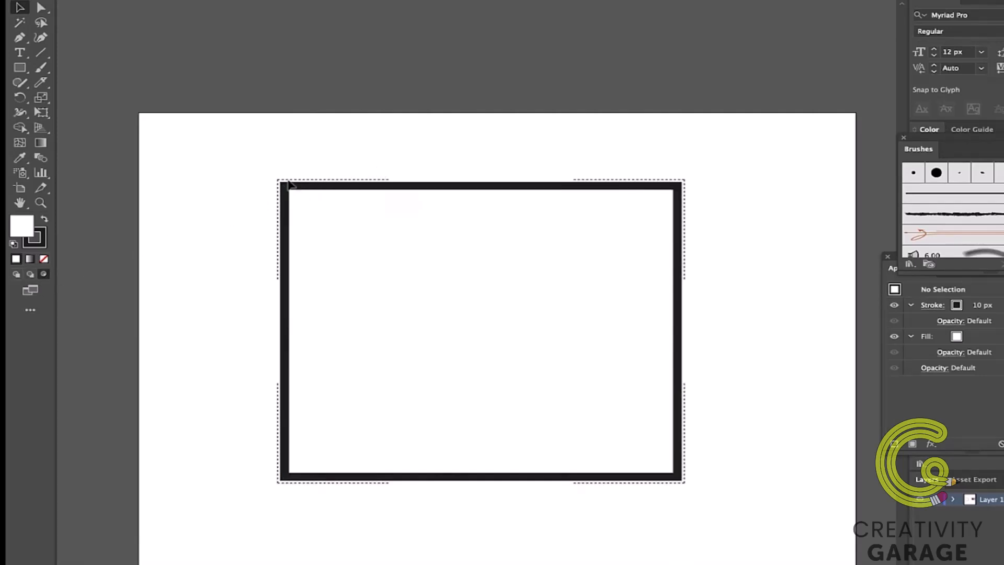
pyautogui.click(42, 68)
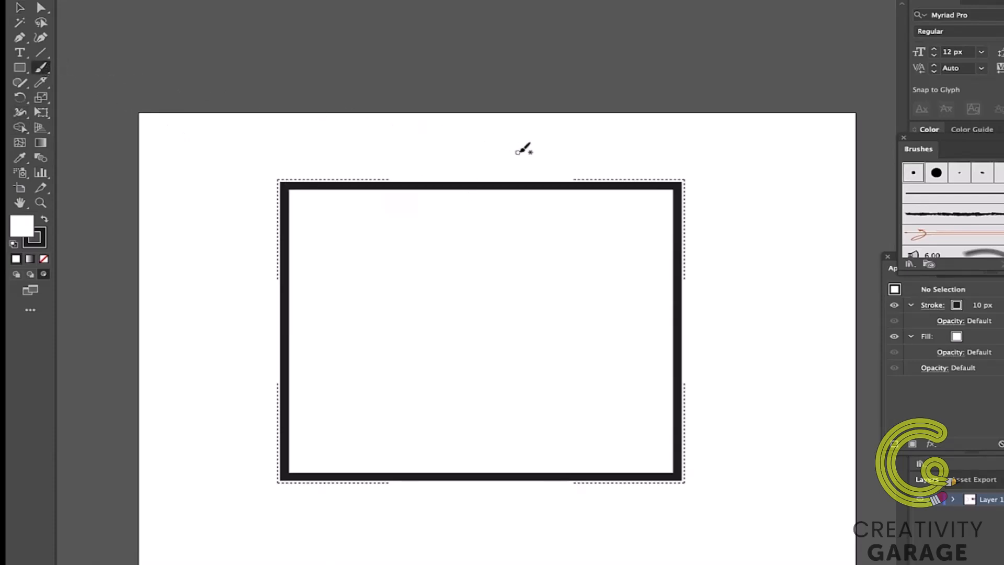
pyautogui.moveTo(519, 152)
pyautogui.mouseDown()
pyautogui.moveTo(214, 369)
pyautogui.moveTo(676, 200)
pyautogui.moveTo(355, 373)
pyautogui.moveTo(445, 414)
pyautogui.moveTo(564, 429)
pyautogui.moveTo(341, 471)
pyautogui.moveTo(672, 147)
pyautogui.moveTo(366, 293)
pyautogui.moveTo(794, 369)
pyautogui.moveTo(345, 390)
pyautogui.mouseUp()
pyautogui.moveTo(287, 362)
pyautogui.mouseDown()
pyautogui.moveTo(356, 264)
pyautogui.moveTo(410, 316)
pyautogui.mouseUp()
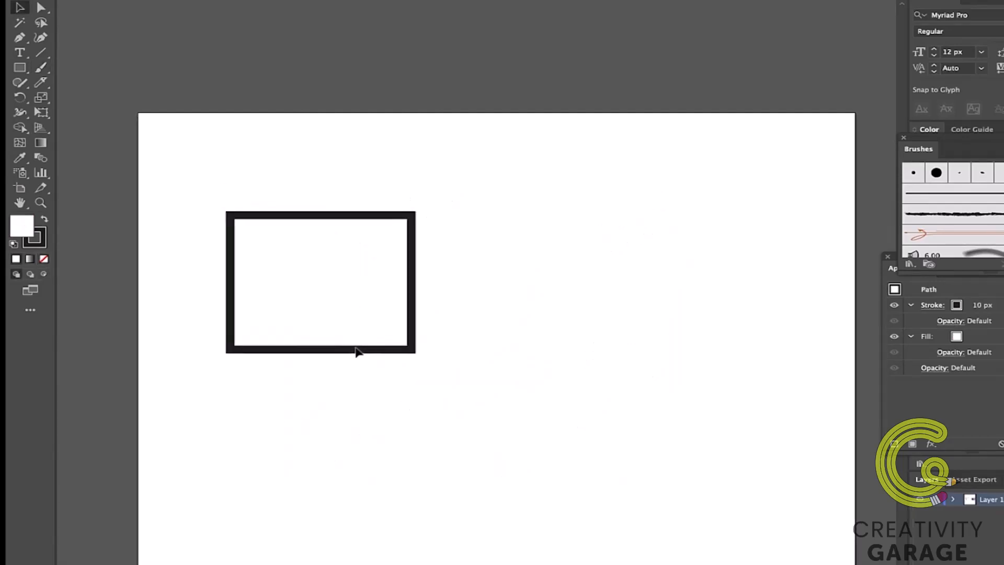
# Step: Scale the rectangle down to a small frame in the artboard's upper-left area
pyautogui.moveTo(354, 350)
pyautogui.mouseDown()
pyautogui.moveTo(375, 349)
pyautogui.moveTo(375, 313)
pyautogui.mouseUp()
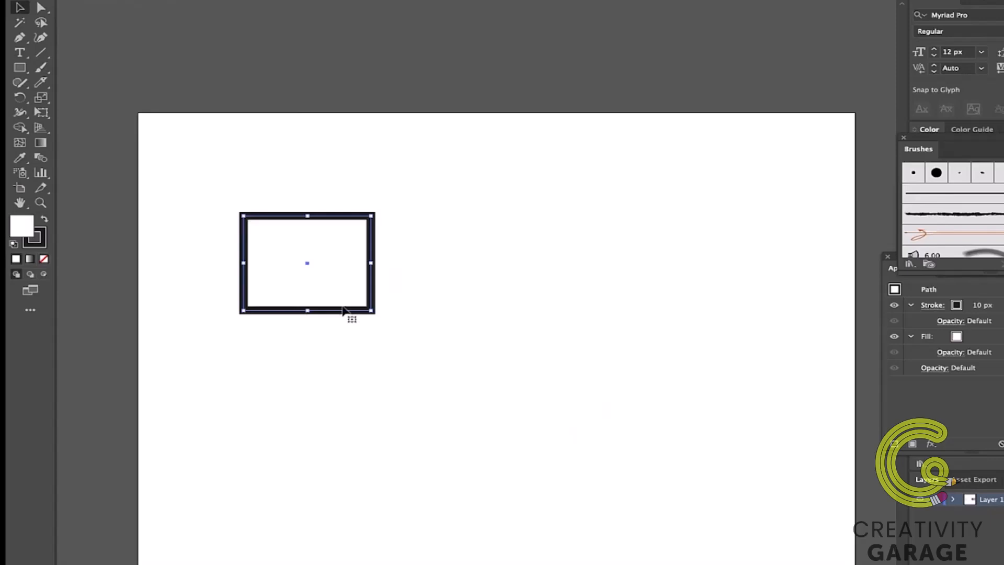
pyautogui.press('a')
pyautogui.press('v')
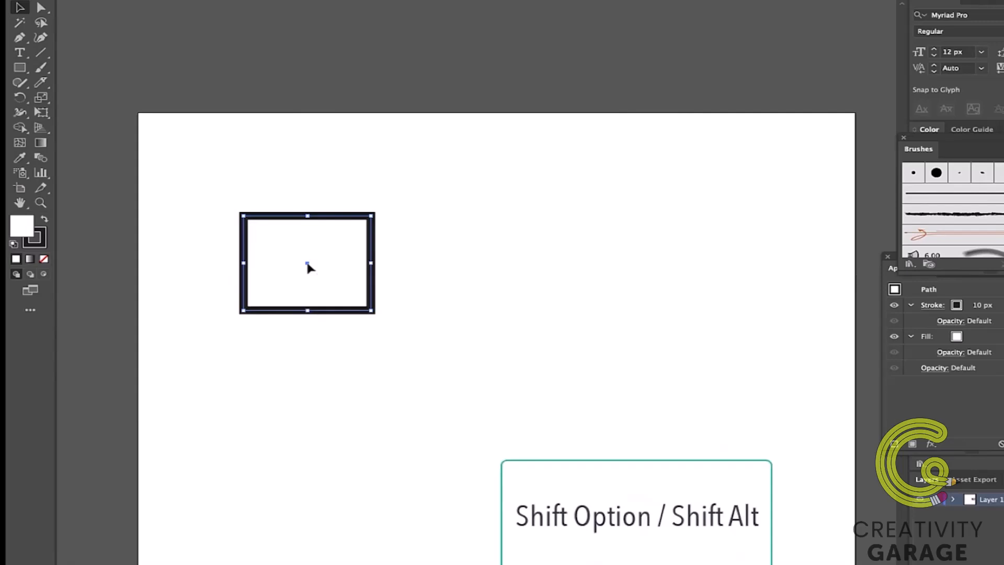
# Step: Copy the rectangle straight to the right with a narrow gap and repeat the transform twice for a row of four
pyautogui.moveTo(307, 267); pyautogui.dragTo(452, 277)
pyautogui.click(453, 278)
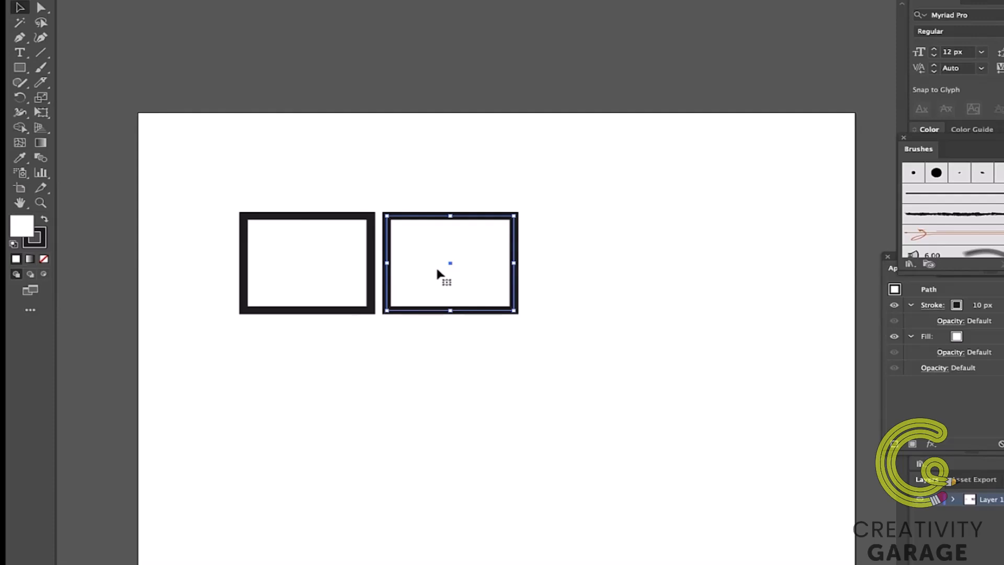
pyautogui.hotkey('ctrl', 'd')
pyautogui.hotkey('ctrl', 'd')
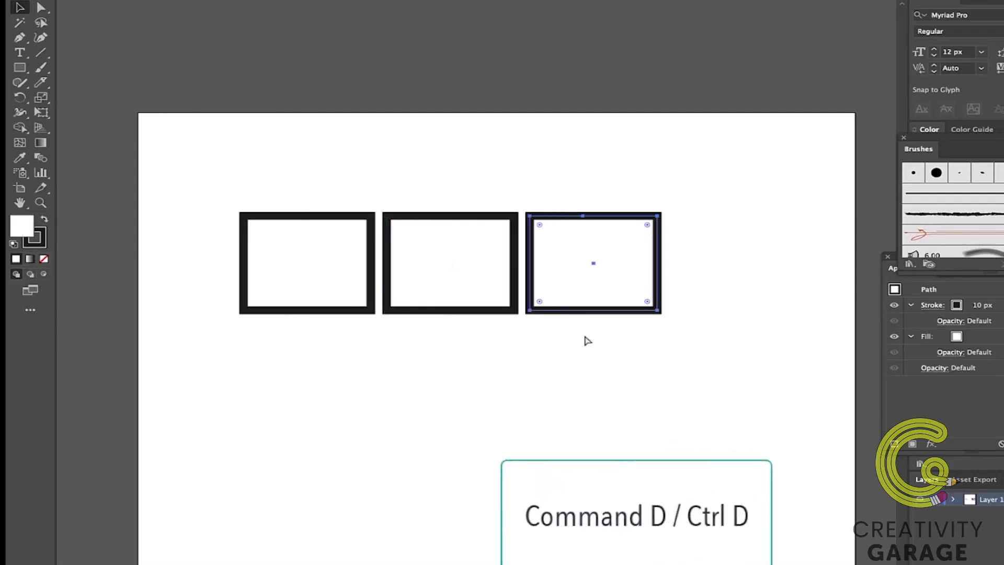
pyautogui.scroll(-3, 626, 300)
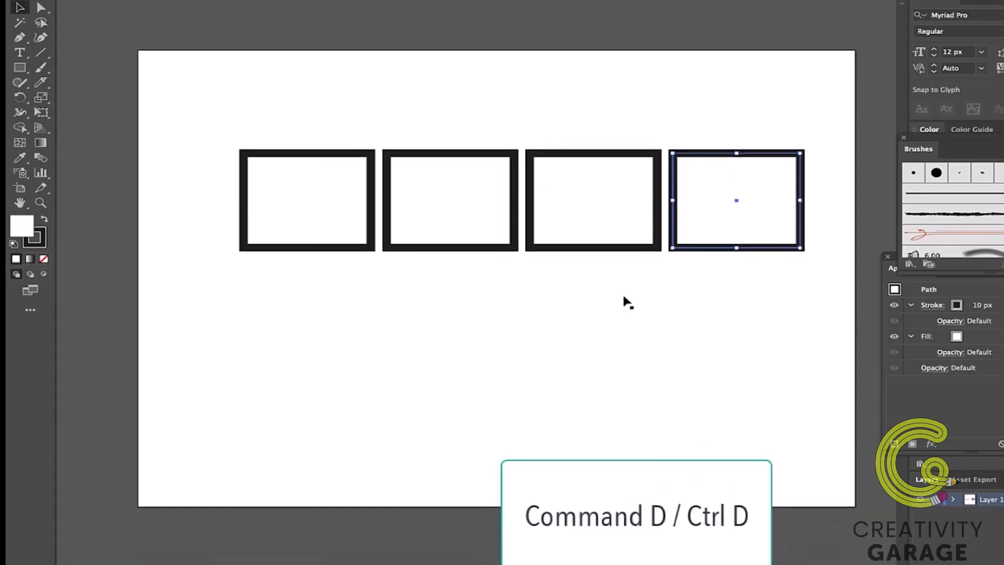
# Step: Copy the whole row of rectangles straight down with a narrow gap and repeat the transform for four rows
pyautogui.moveTo(208, 128); pyautogui.dragTo(703, 278)
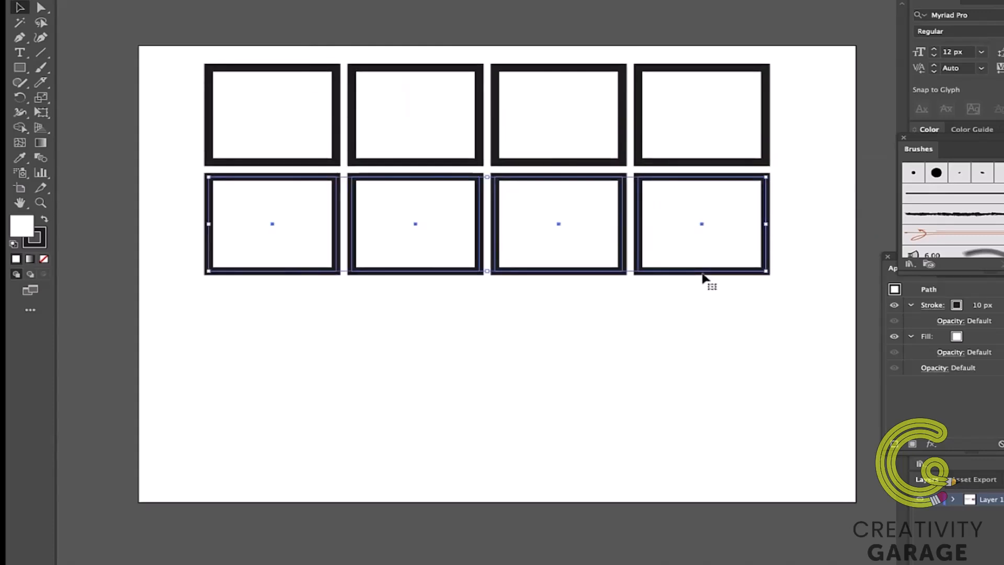
pyautogui.hotkey('ctrl', 'd')
pyautogui.hotkey('ctrl', 'd')
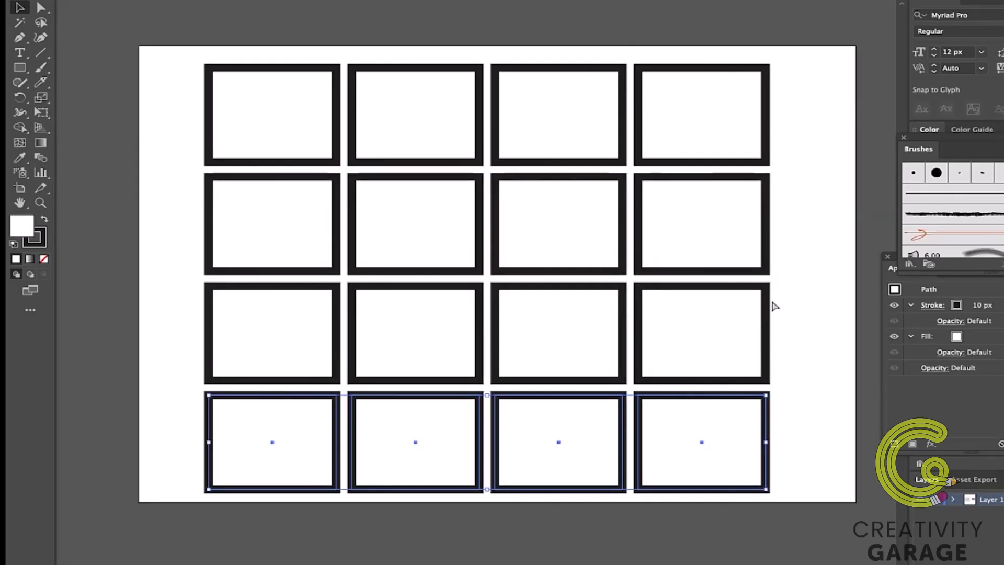
# Step: Undo all the duplicated rows and rectangles back to the single original rectangle
pyautogui.hotkey('ctrl', 'z')
pyautogui.hotkey('ctrl', 'z')
pyautogui.hotkey('ctrl', 'z')
pyautogui.hotkey('ctrl', 'z')
pyautogui.hotkey('ctrl', 'z')
pyautogui.hotkey('ctrl', 'z')
pyautogui.hotkey('ctrl', 'z')
# Step: Draw seven more overlapping rectangles of various sizes around the original one with the Rectangle tool
pyautogui.press('m')
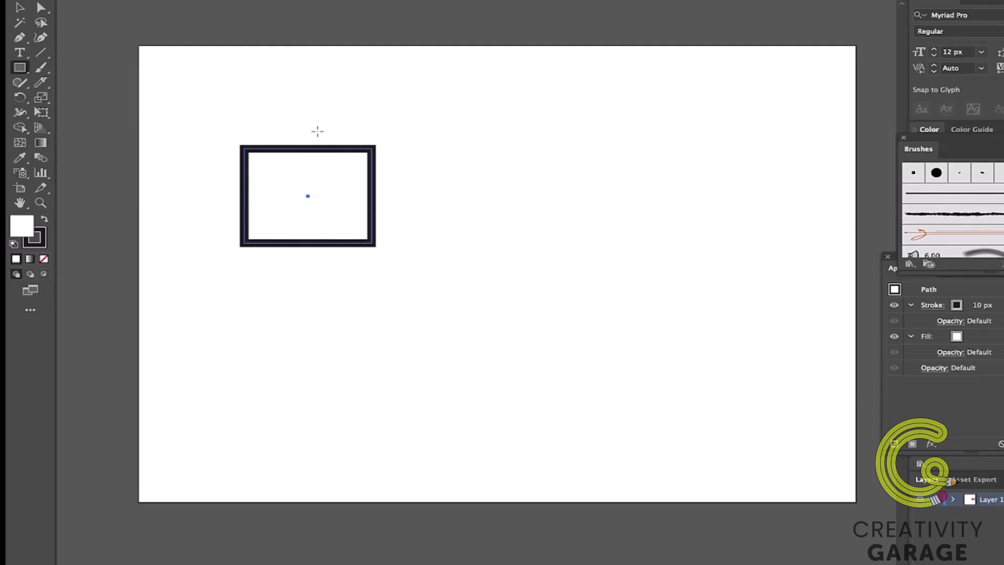
pyautogui.moveTo(314, 123); pyautogui.dragTo(476, 198)
pyautogui.moveTo(315, 222)
pyautogui.mouseDown()
pyautogui.moveTo(399, 302)
pyautogui.moveTo(433, 293)
pyautogui.mouseUp()
pyautogui.moveTo(380, 160); pyautogui.dragTo(479, 284)
pyautogui.moveTo(437, 230); pyautogui.dragTo(582, 337)
pyautogui.moveTo(456, 64); pyautogui.dragTo(608, 204)
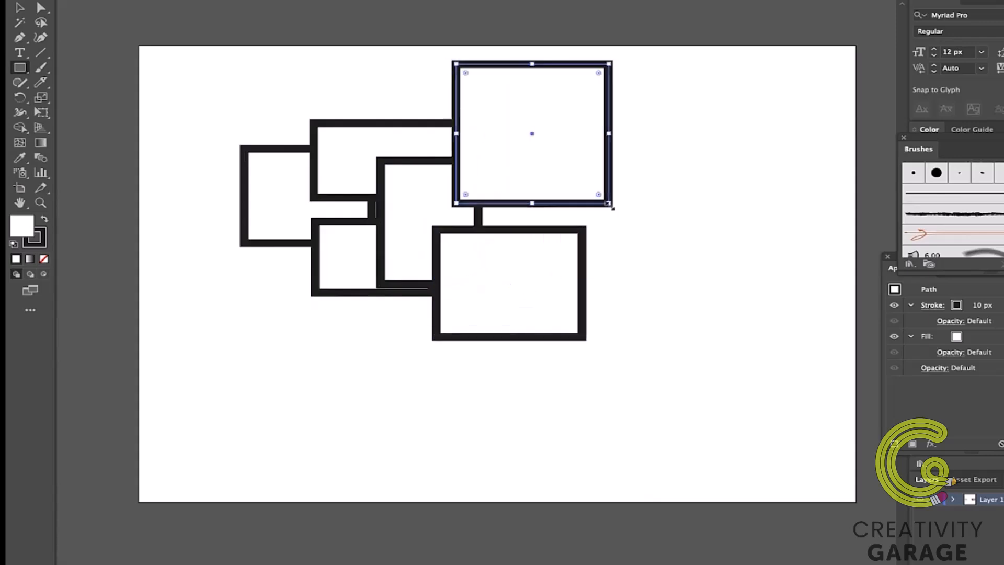
pyautogui.moveTo(525, 167); pyautogui.dragTo(722, 297)
pyautogui.moveTo(257, 264); pyautogui.dragTo(384, 410)
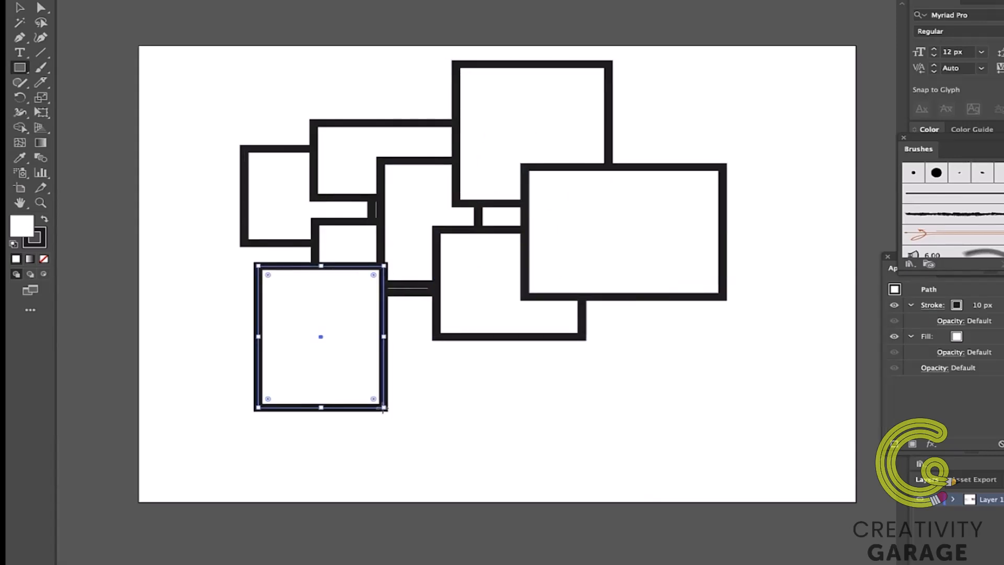
# Step: Select all the overlapping rectangles and activate the Live Paint Bucket for them
pyautogui.click(19, 128)
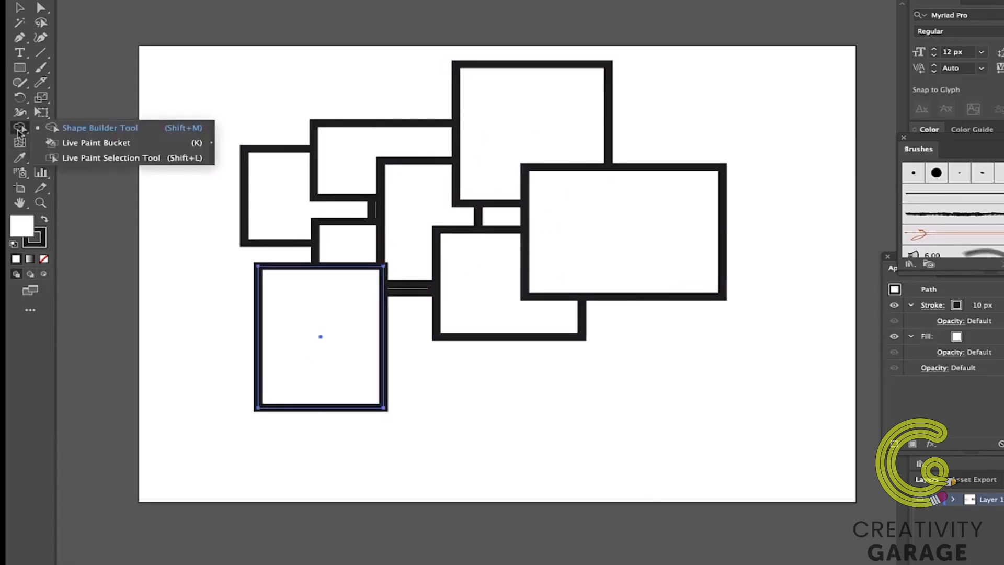
pyautogui.click(95, 151)
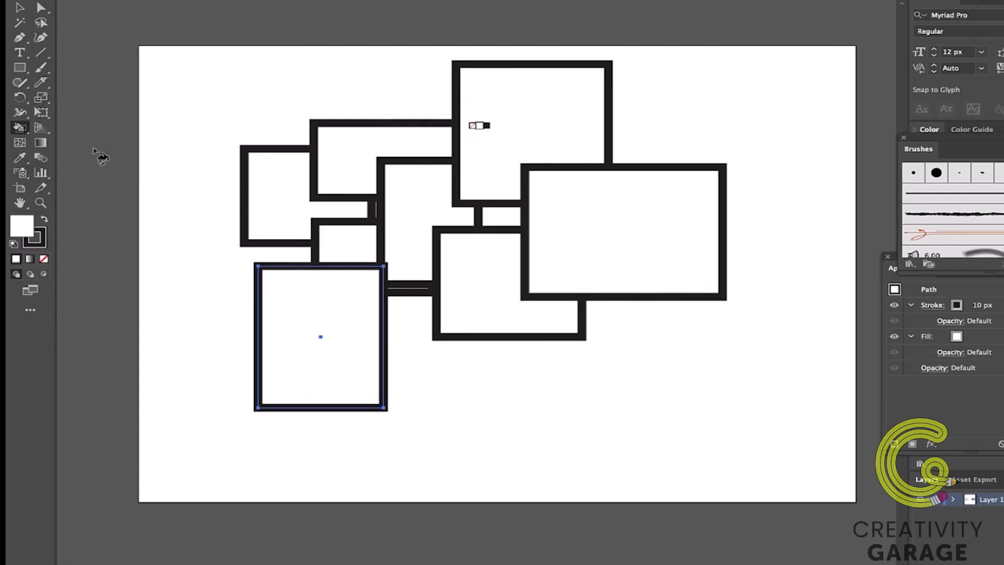
pyautogui.click(23, 10)
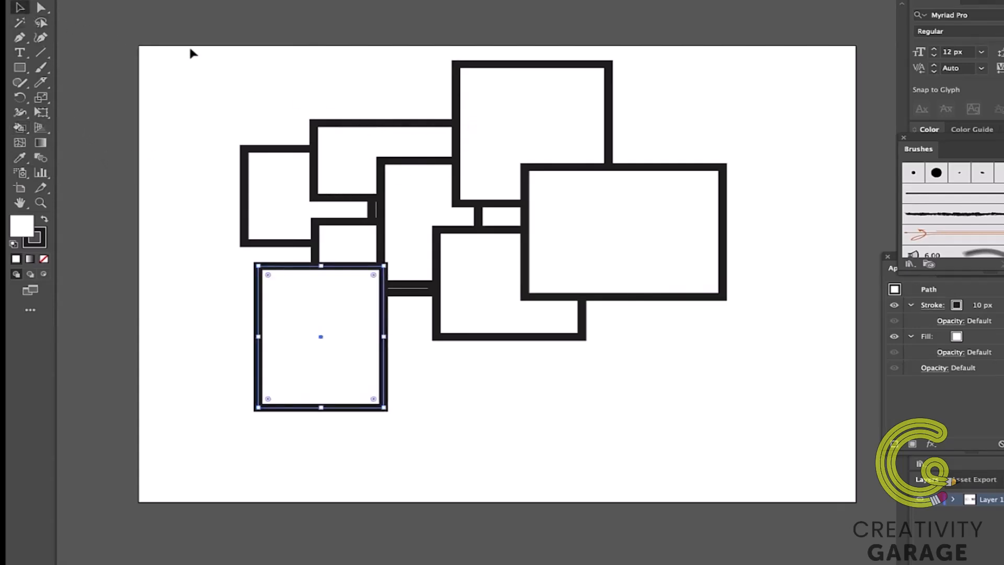
pyautogui.moveTo(191, 49); pyautogui.dragTo(756, 474)
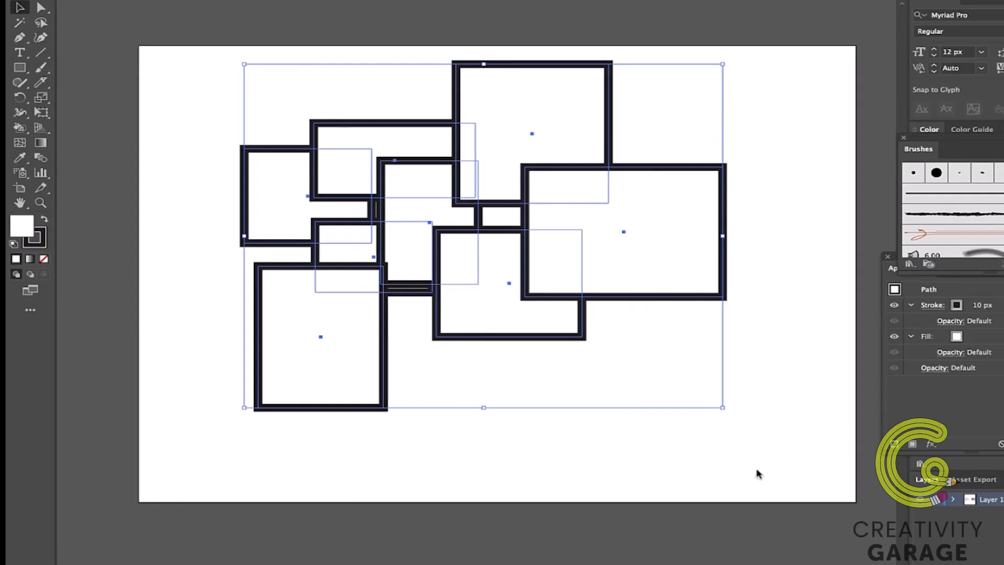
pyautogui.click(18, 131)
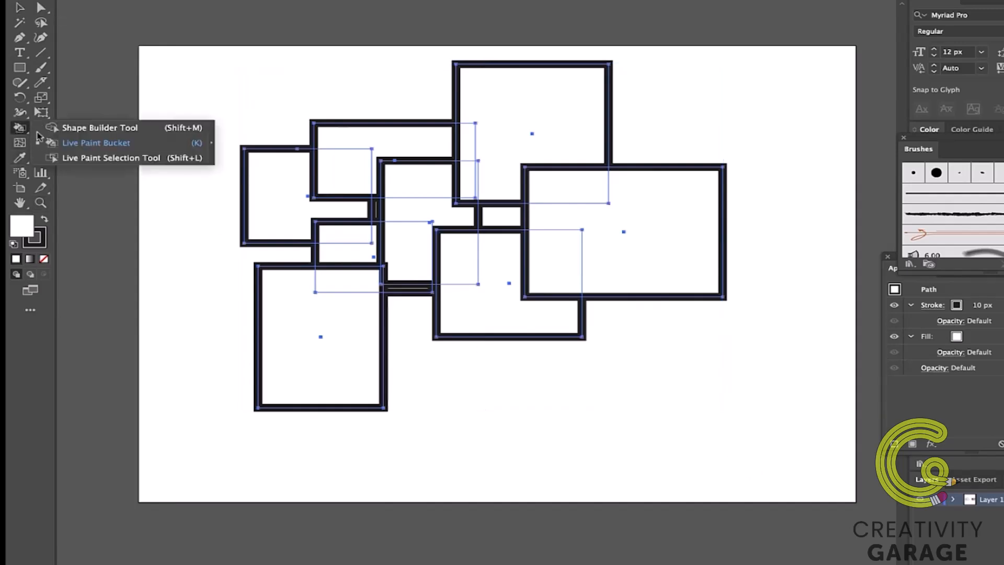
pyautogui.click(86, 143)
# Step: Choose a medium green swatch as fill and live-paint the non-overlapped region of the rightmost rectangle with it
pyautogui.click(934, 134)
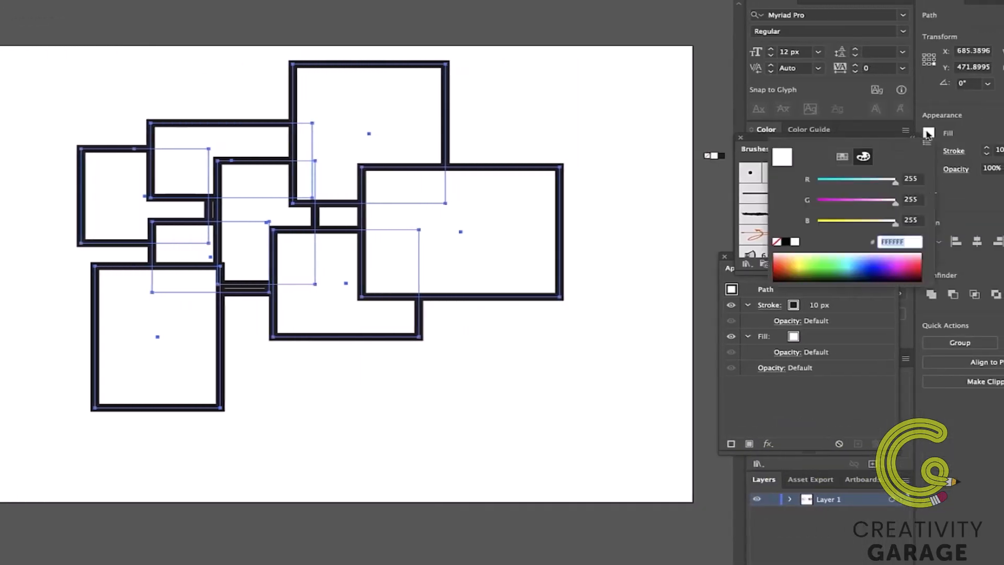
pyautogui.click(842, 157)
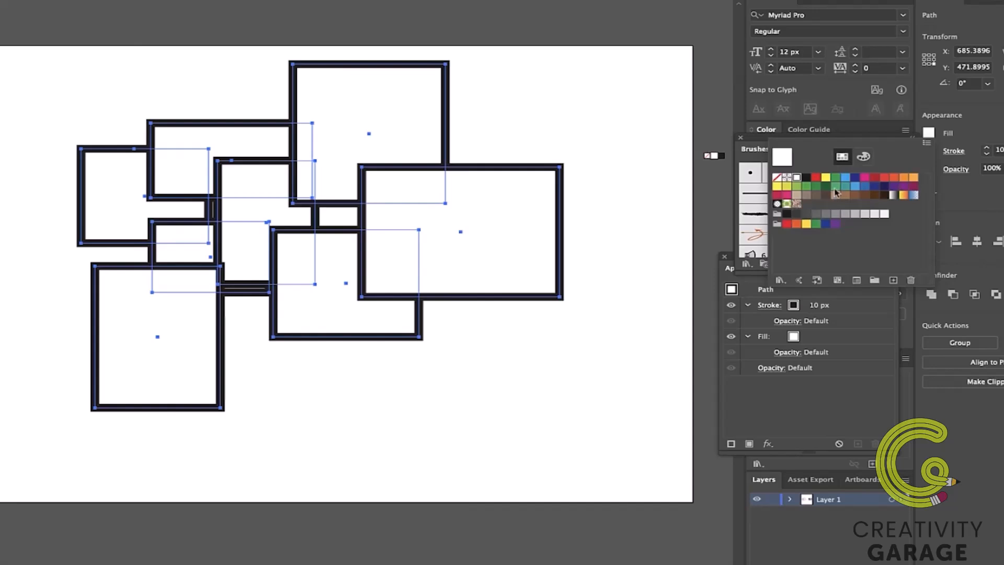
pyautogui.click(836, 186)
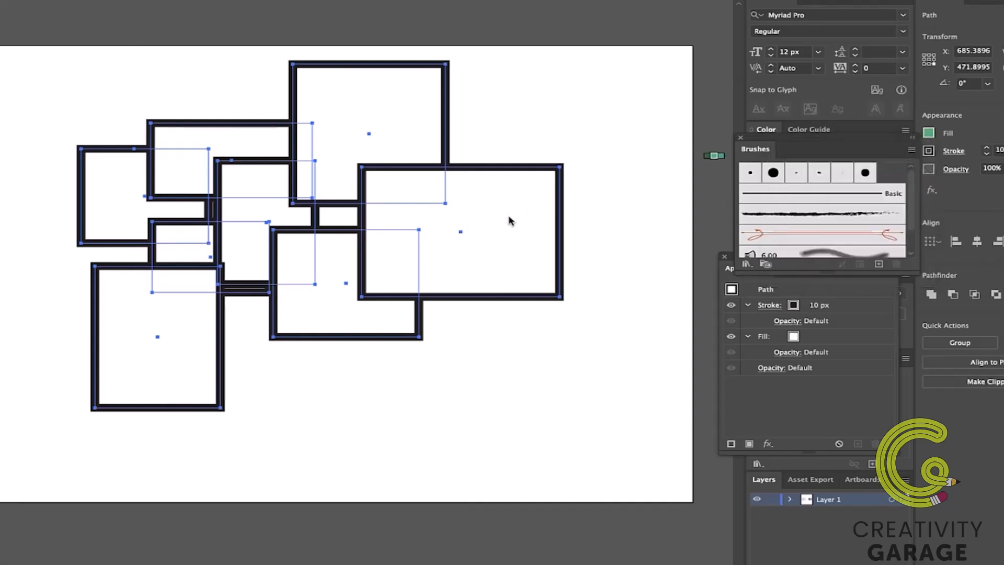
pyautogui.click(530, 226)
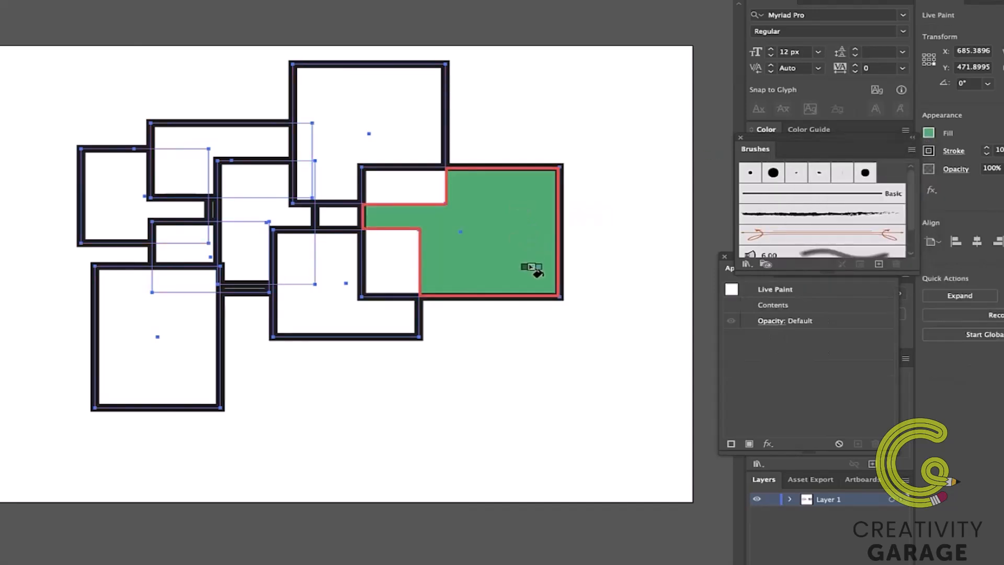
# Step: Deselect the Live Paint group and place a copy of the watercolour palette photo beside the rectangles, overlapping the artboard's right edge
pyautogui.hscroll(5, 536, 272)
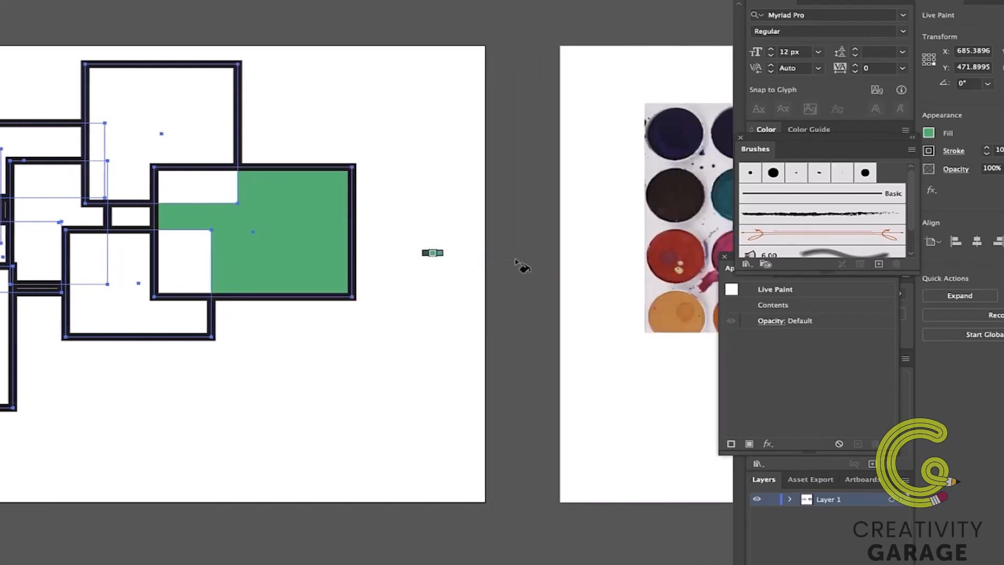
pyautogui.press('v')
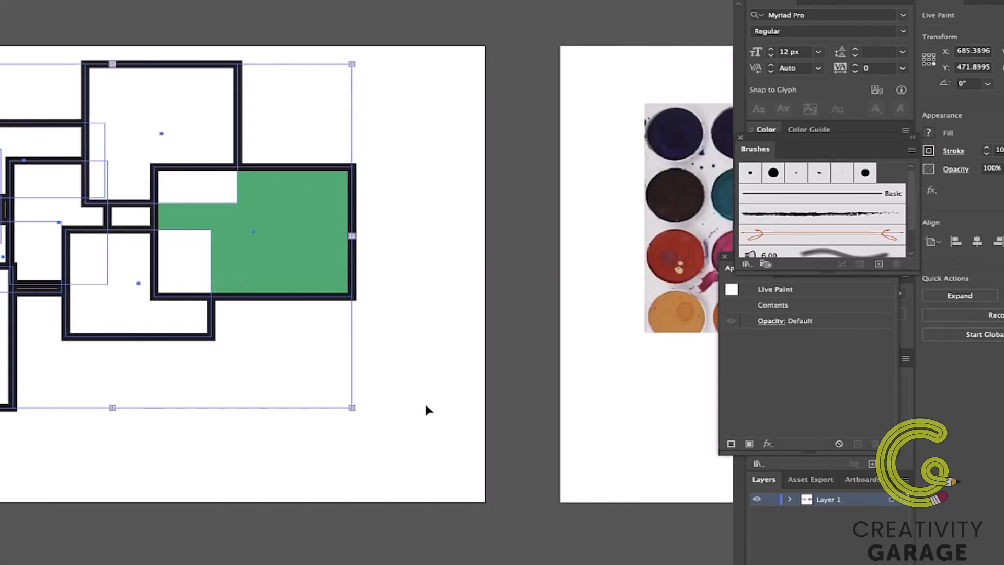
pyautogui.click(425, 406)
pyautogui.moveTo(687, 261)
pyautogui.mouseDown()
pyautogui.moveTo(634, 353)
pyautogui.moveTo(263, 473)
pyautogui.moveTo(426, 196)
pyautogui.moveTo(385, 157)
pyautogui.moveTo(354, 162)
pyautogui.mouseUp()
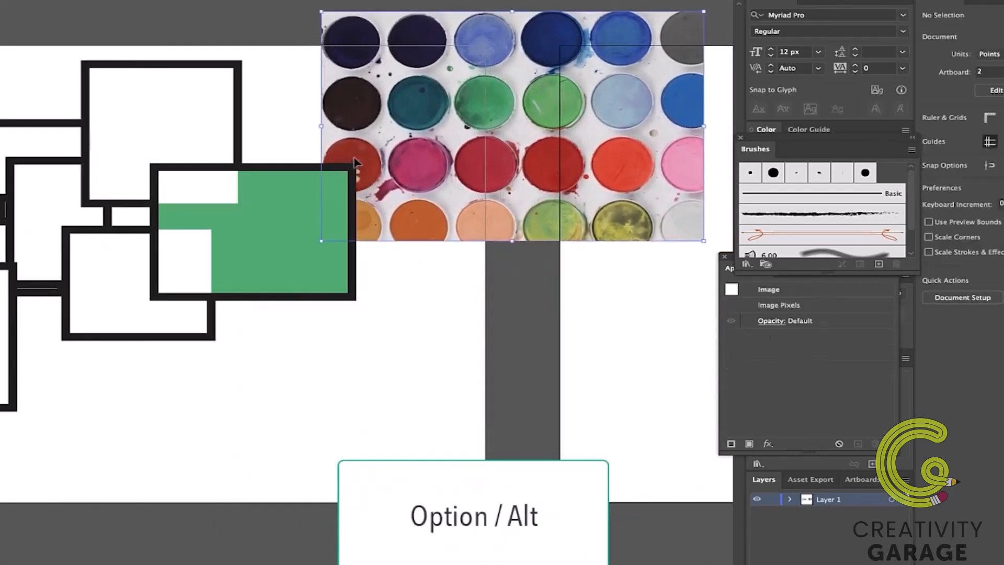
# Step: Activate the Live Paint Bucket on the group and paint the top rectangle dark blue and the lower-middle one crimson, both sampled from the photo
pyautogui.hscroll(-3, 207, 278)
pyautogui.click(207, 278)
pyautogui.press('k')
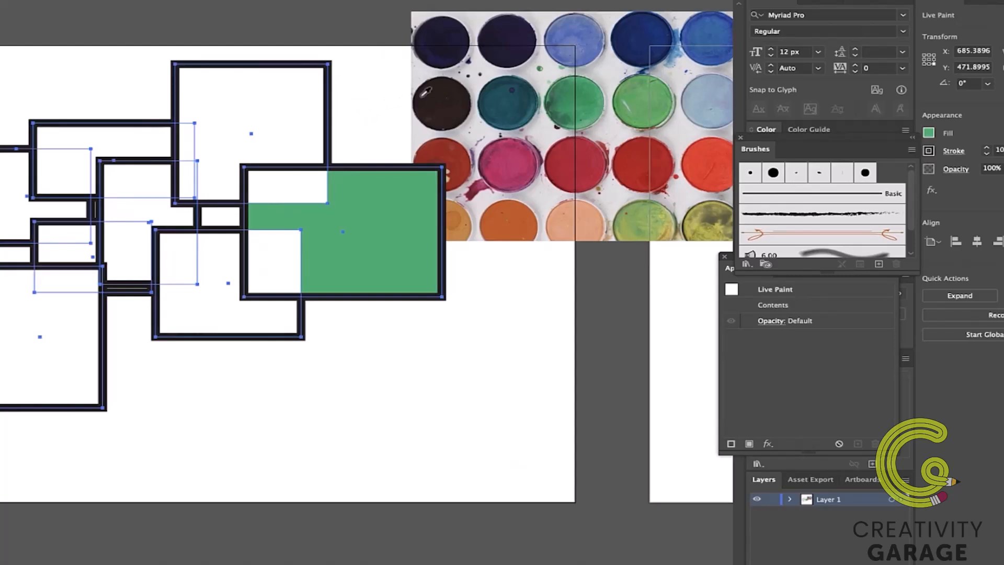
pyautogui.keyDown('alt'); pyautogui.click(624, 56); pyautogui.keyUp('alt')
pyautogui.click(277, 126)
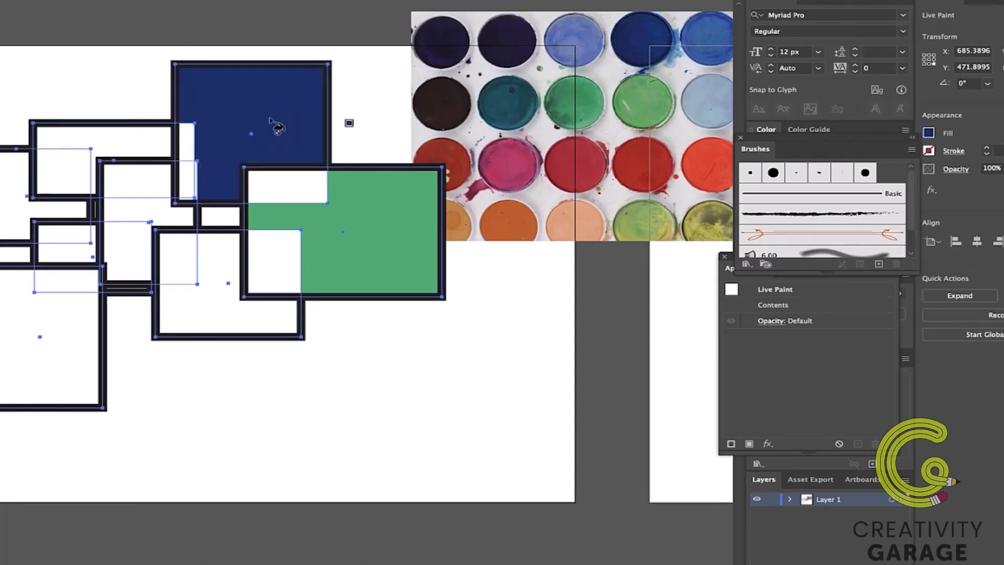
pyautogui.keyDown('alt'); pyautogui.click(599, 173); pyautogui.keyUp('alt')
pyautogui.click(218, 286)
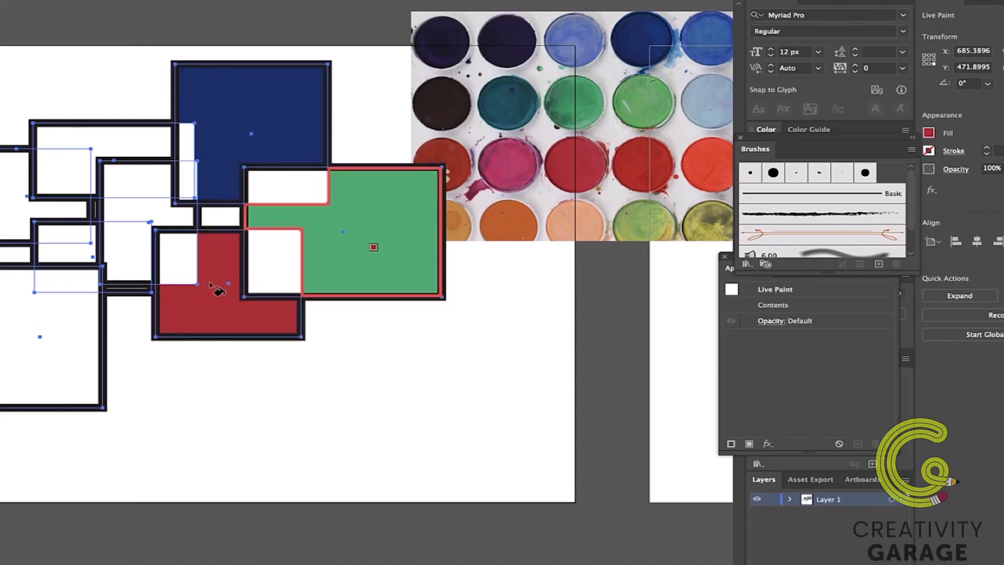
# Step: Live-paint the crimson and green rectangles' overlap with the photo's light green, and the wide region beside the blue rectangle with its pale blue
pyautogui.keyDown('alt'); pyautogui.click(641, 103); pyautogui.keyUp('alt')
pyautogui.click(273, 268)
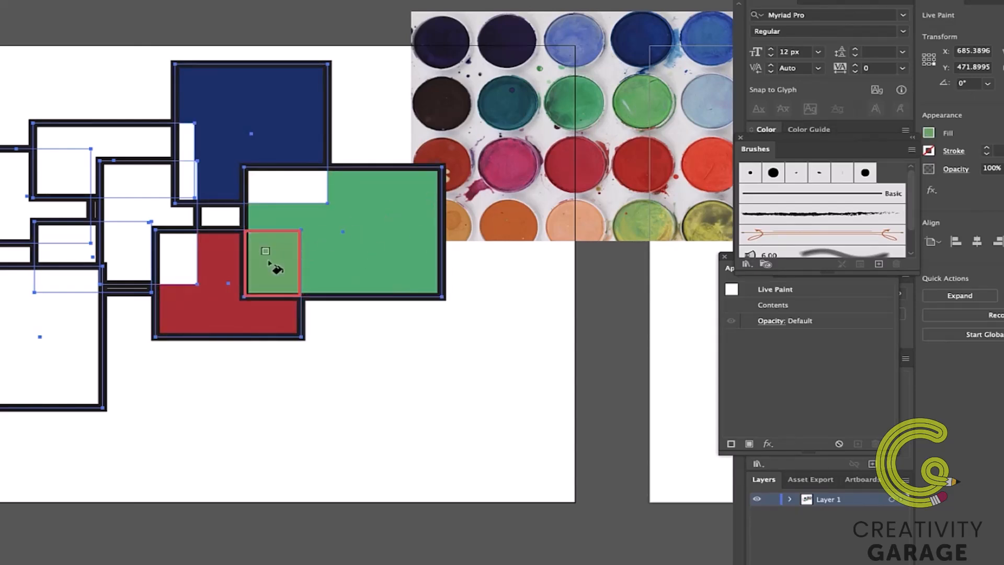
pyautogui.keyDown('alt'); pyautogui.click(695, 109); pyautogui.keyUp('alt')
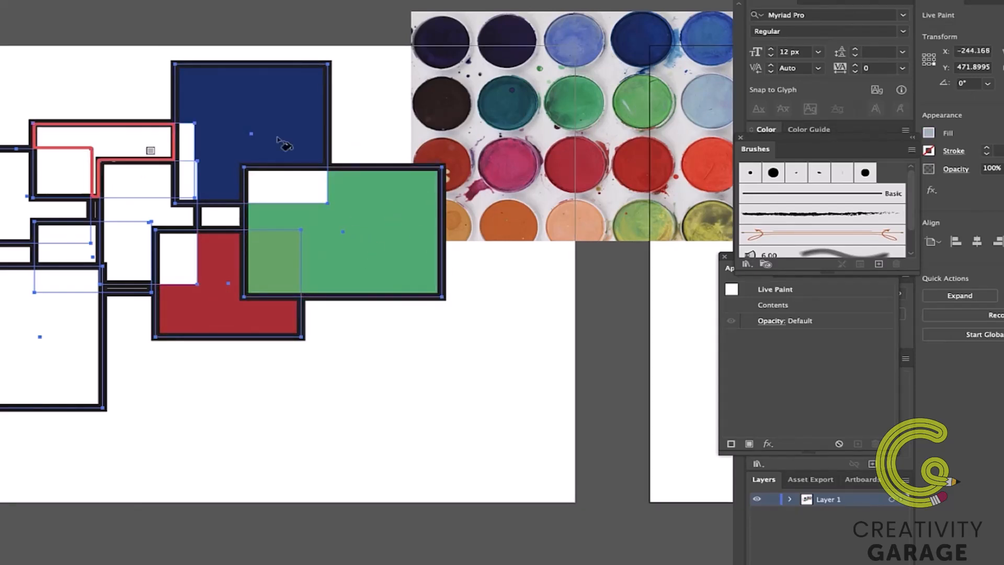
pyautogui.click(130, 149)
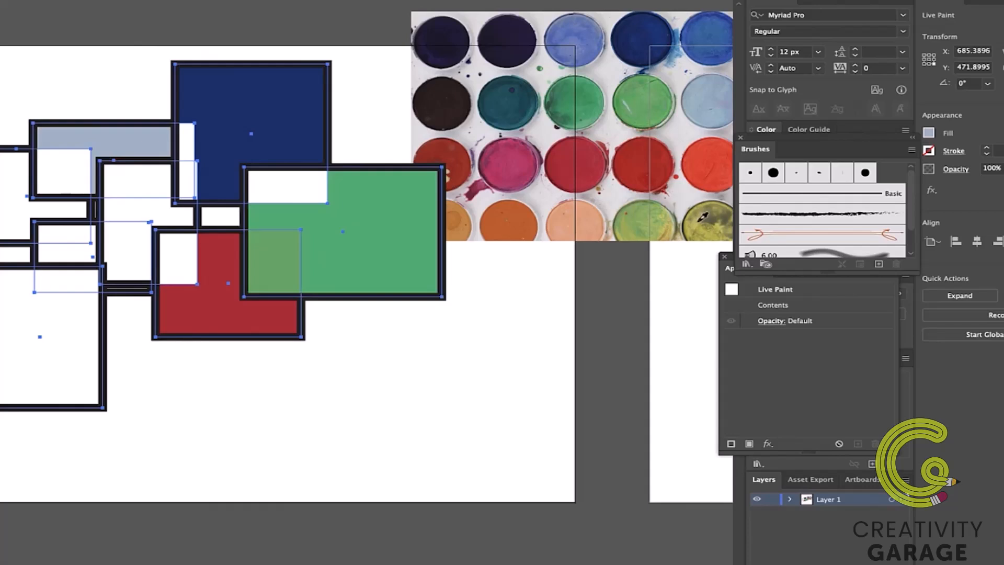
# Step: Sample olive and red from the photo and live-paint the central rectangle's lower region olive and the region above it red
pyautogui.keyDown('alt'); pyautogui.click(703, 216); pyautogui.keyUp('alt')
pyautogui.click(123, 250)
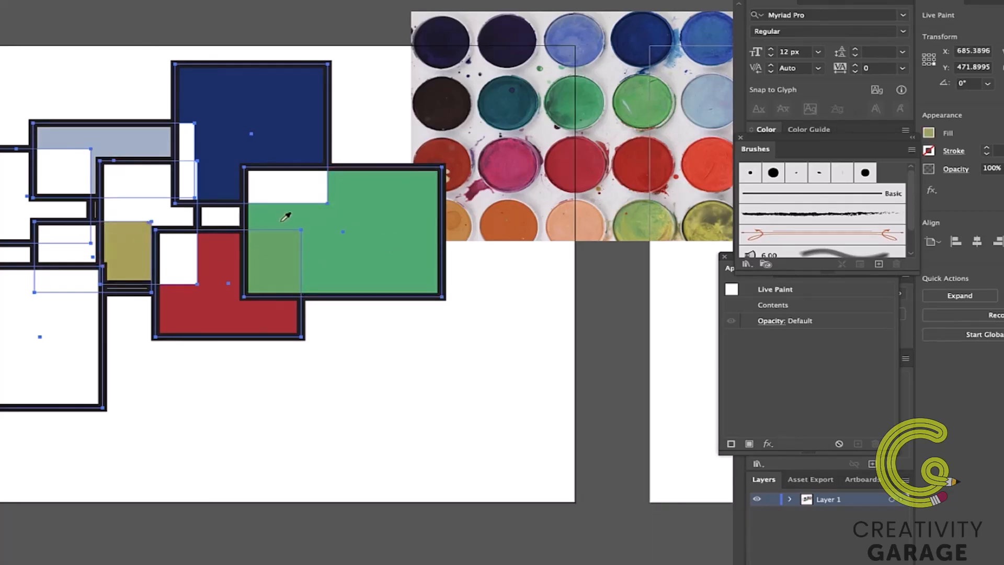
pyautogui.keyDown('alt'); pyautogui.click(632, 164); pyautogui.keyUp('alt')
pyautogui.click(140, 210)
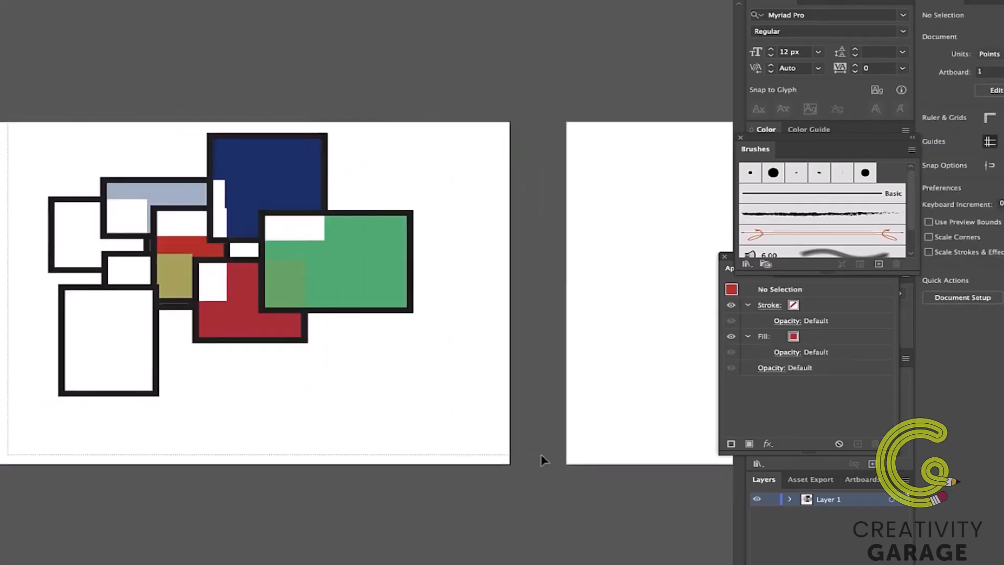
# Step: Select all the artwork and delete it to empty the artboards
pyautogui.hotkey('ctrl', 'a')
pyautogui.press('Delete')
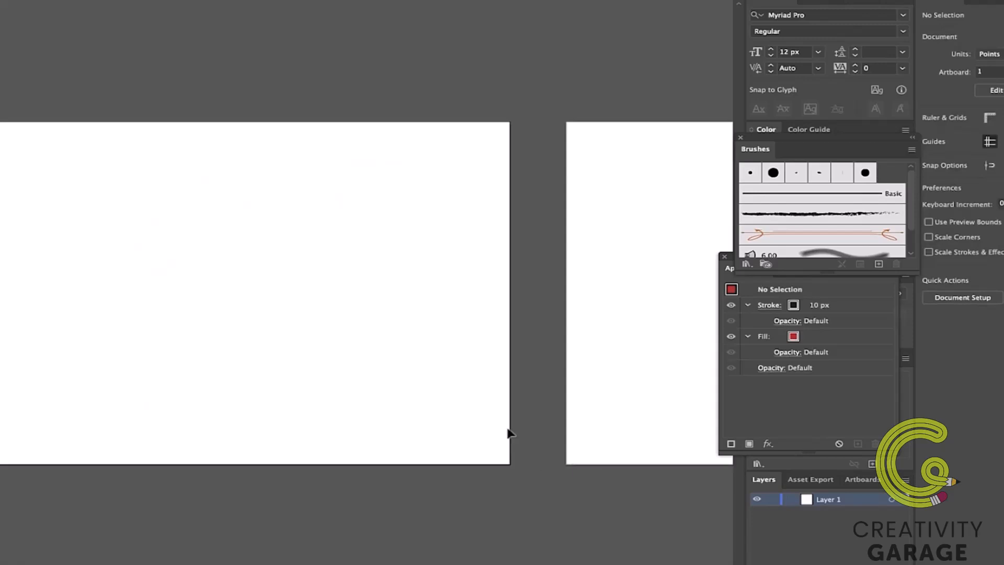